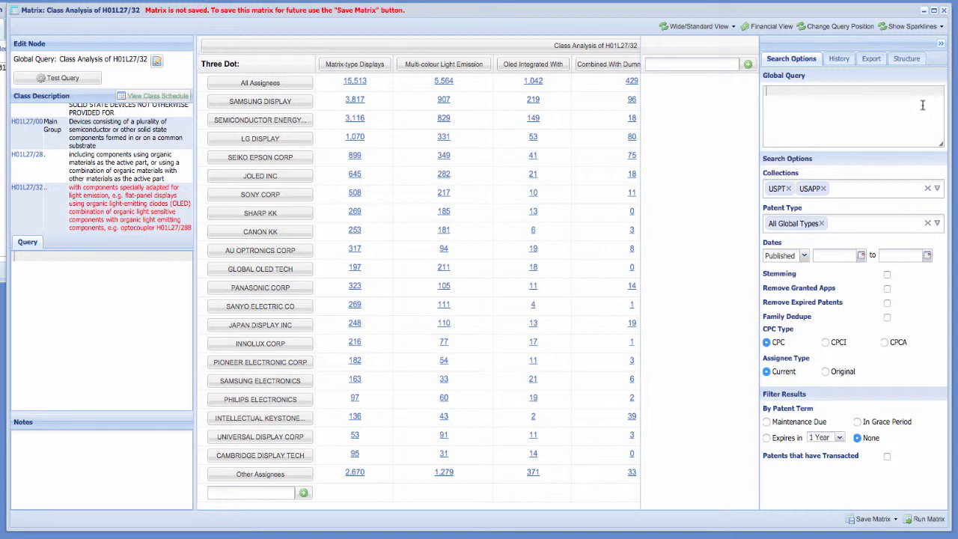
{"action": "left_click", "coordinate": [942, 43]}
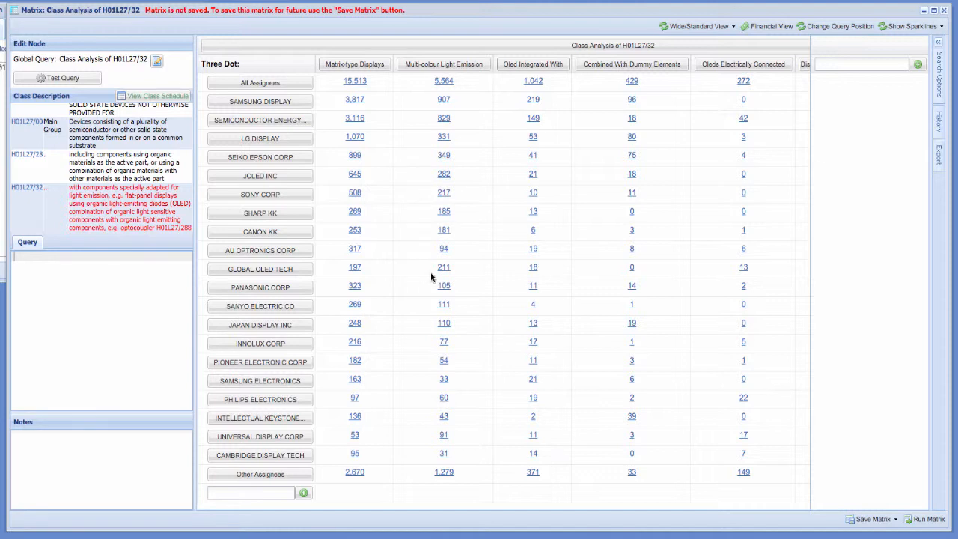
{"action": "left_click", "coordinate": [938, 43]}
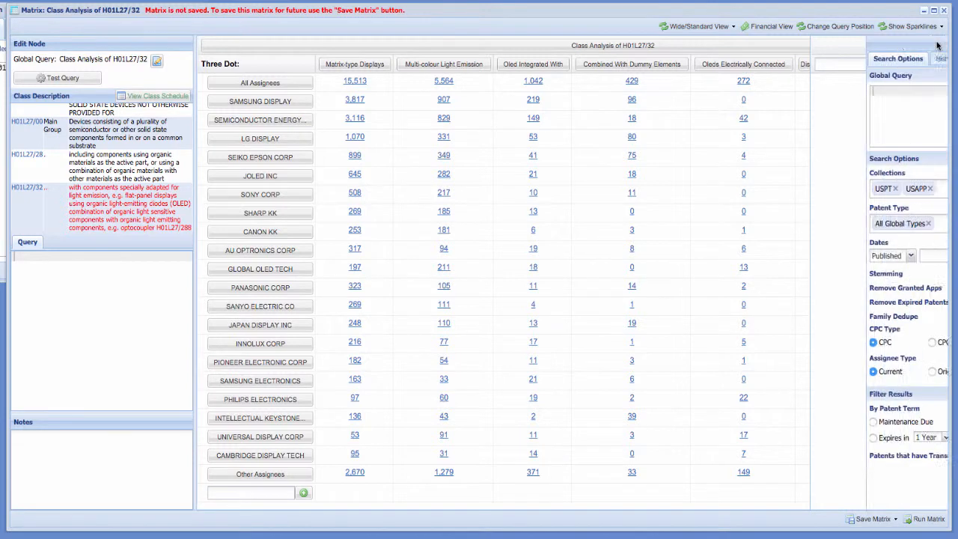
{"action": "left_click", "coordinate": [938, 44]}
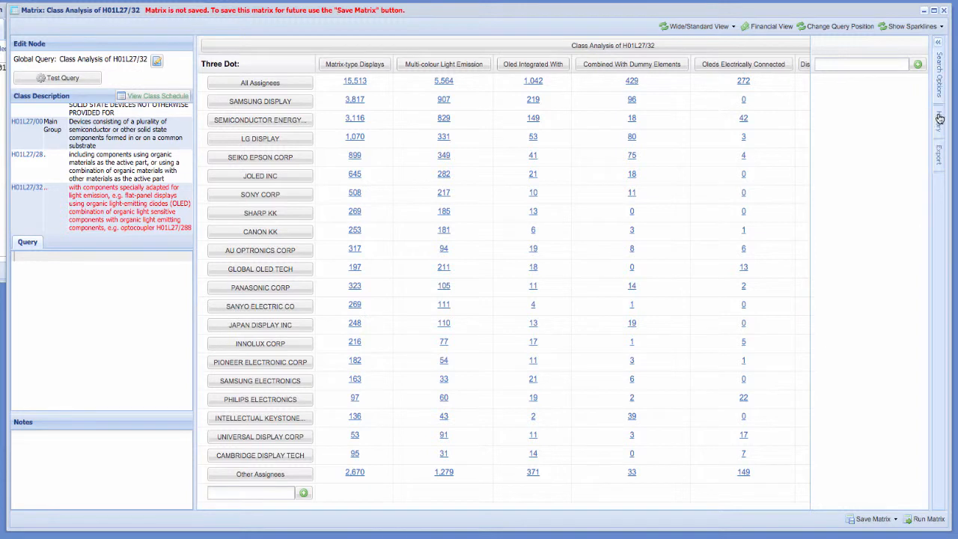
Enable Remove Expired Patents in the search options and rerun the matrix.
{"action": "left_click", "coordinate": [938, 43]}
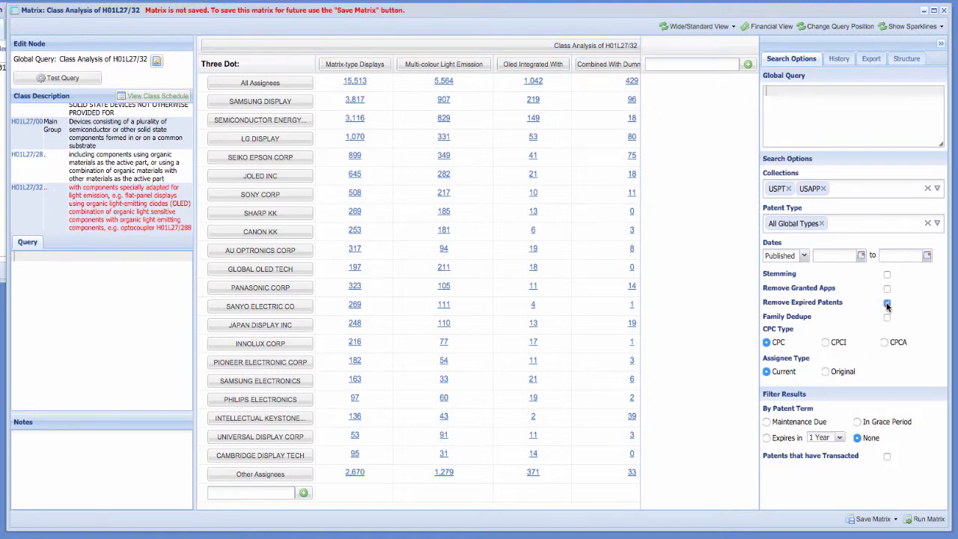
{"action": "left_click", "coordinate": [927, 519]}
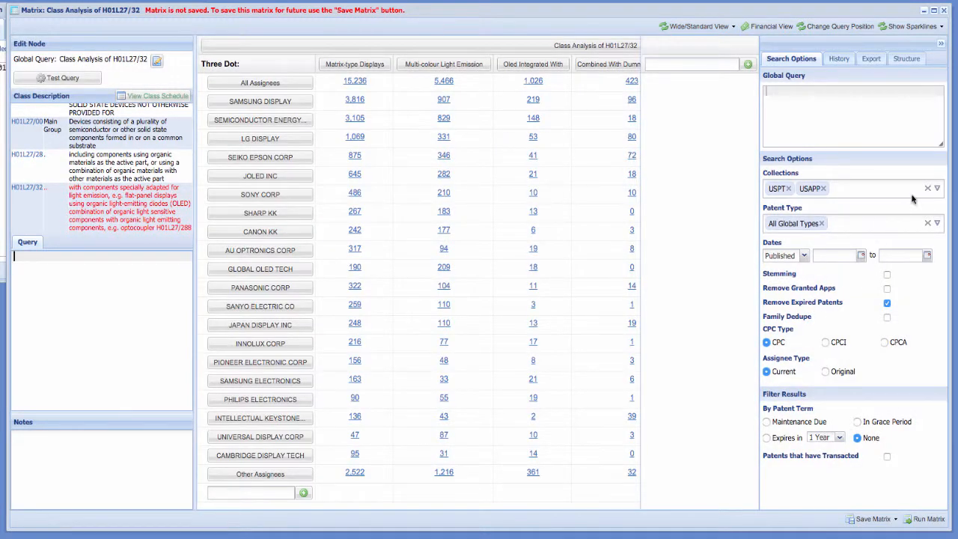
Replace the USPT and USAPP collections with OTHER GLOBAL and run the matrix with the global query CC:CN.
{"action": "left_click", "coordinate": [934, 189]}
{"action": "left_click", "coordinate": [815, 257]}
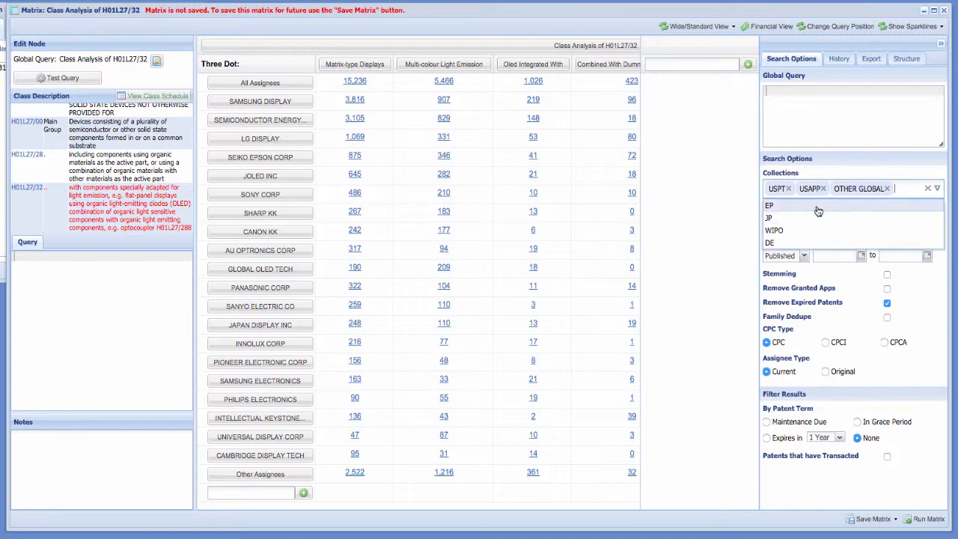
{"action": "left_click", "coordinate": [823, 188]}
{"action": "left_click", "coordinate": [788, 190]}
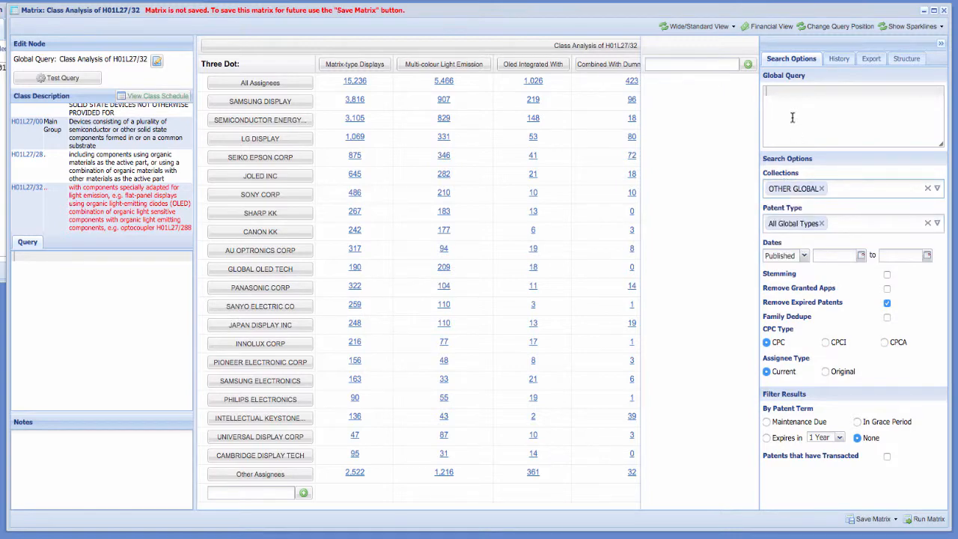
{"action": "left_click", "coordinate": [791, 95]}
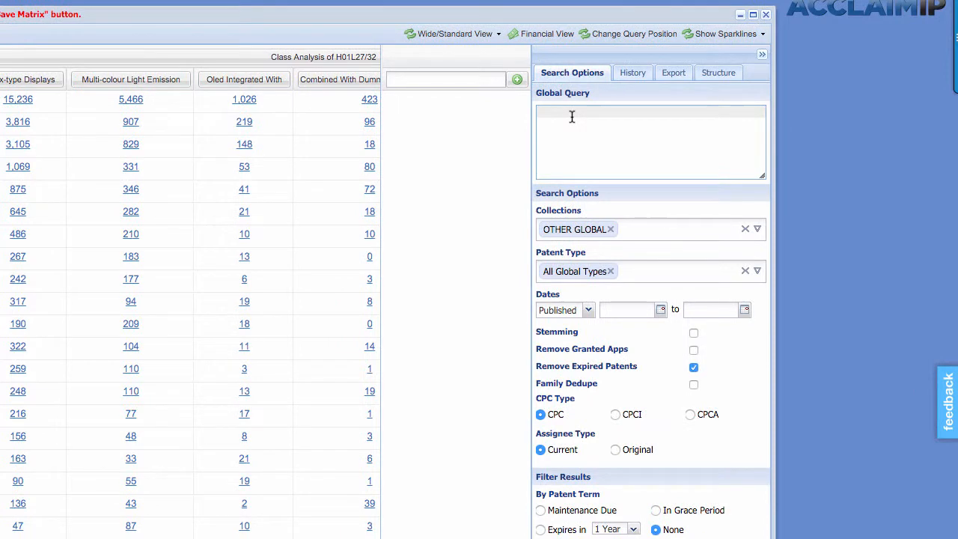
{"action": "type", "text": "CC:CN"}
{"action": "key", "text": "Return"}
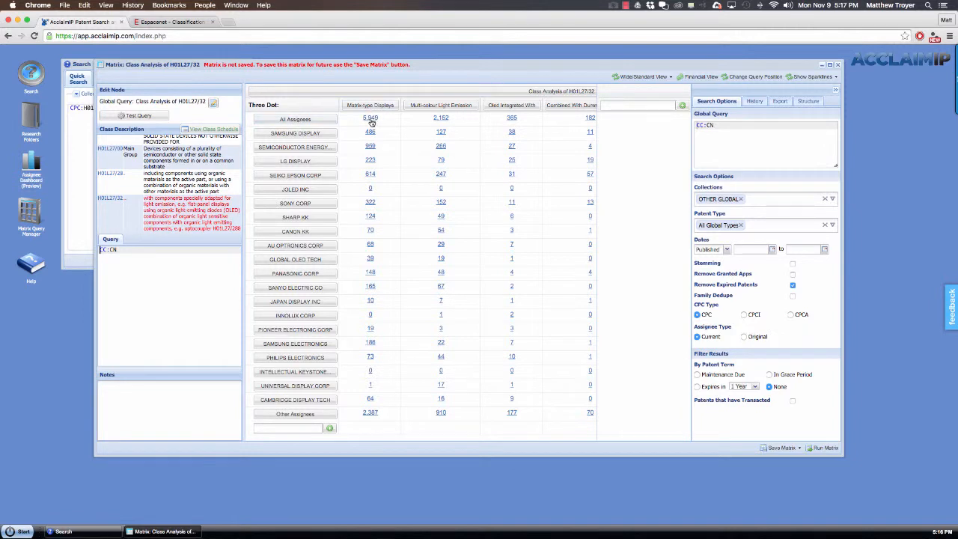
Review the patents listed for All Assignees under Matrix-type Displays and close the results.
{"action": "left_click", "coordinate": [370, 119]}
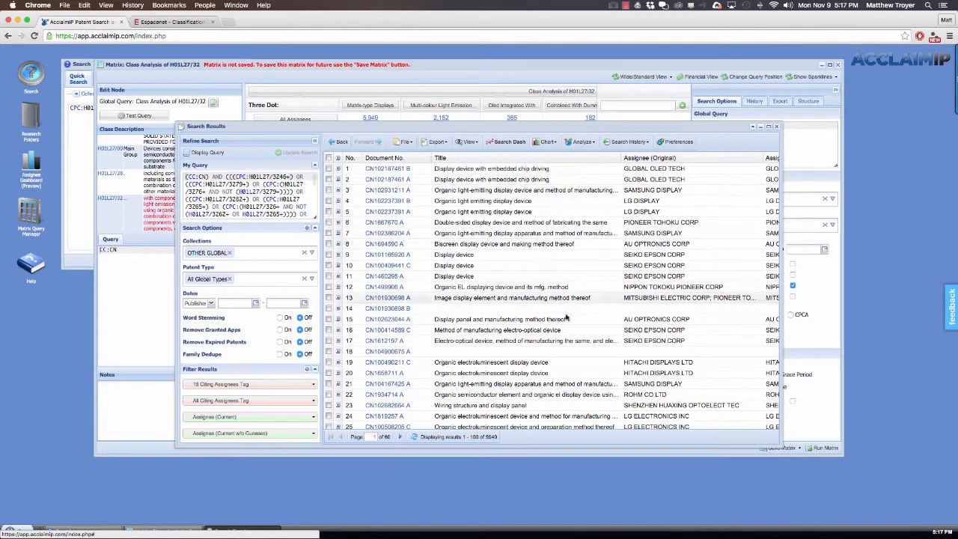
{"action": "scroll", "coordinate": [386, 319], "scroll_direction": "down", "scroll_amount": 10}
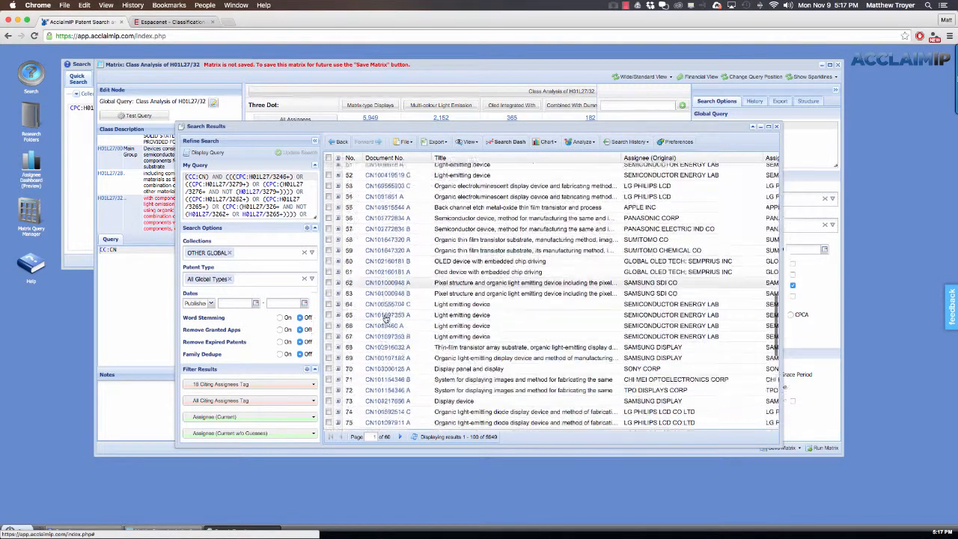
{"action": "left_click", "coordinate": [776, 126]}
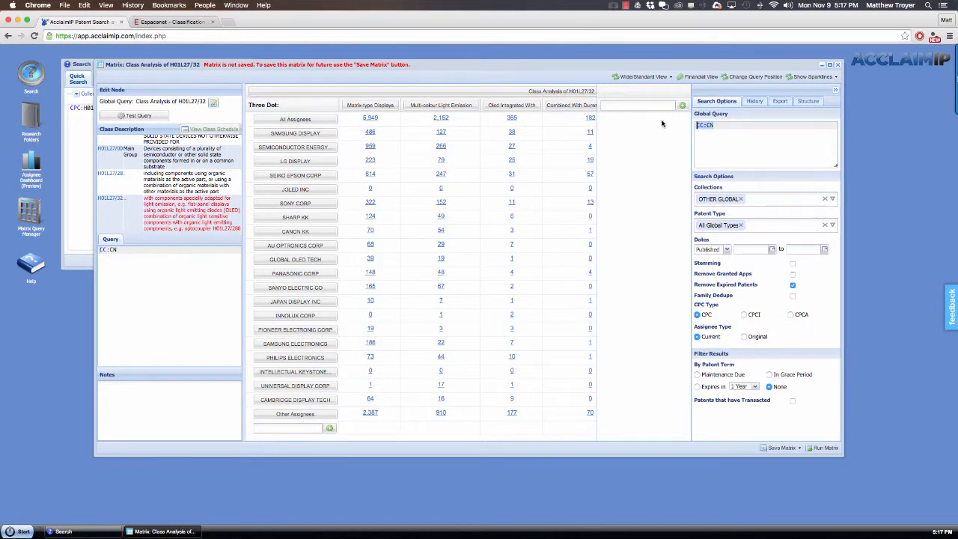
Clear the global query, replace the OTHER GLOBAL collection with USAPP and USPT, and rerun the matrix.
{"action": "key", "text": "BackSpace"}
{"action": "left_click", "coordinate": [832, 200]}
{"action": "left_click", "coordinate": [706, 250]}
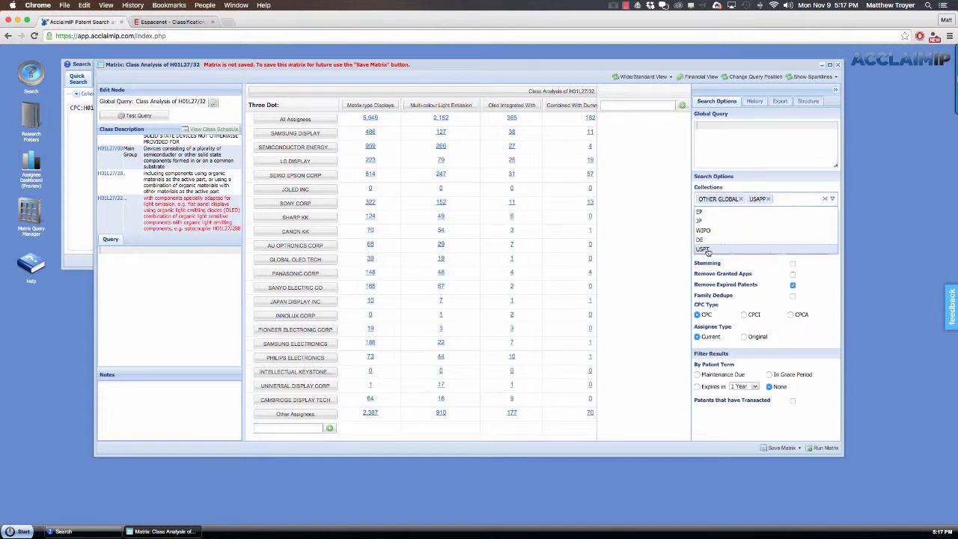
{"action": "left_click", "coordinate": [706, 250]}
{"action": "left_click", "coordinate": [740, 198]}
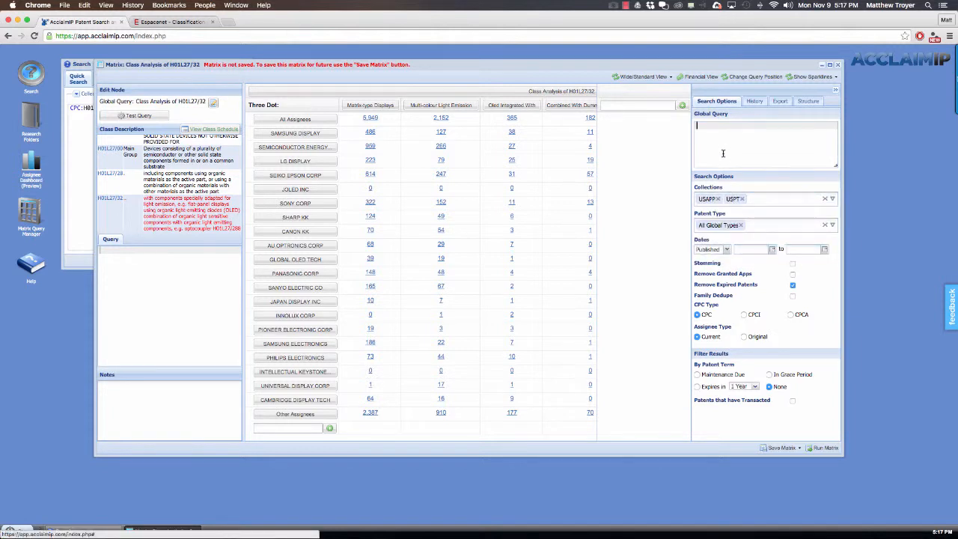
{"action": "left_click", "coordinate": [823, 448]}
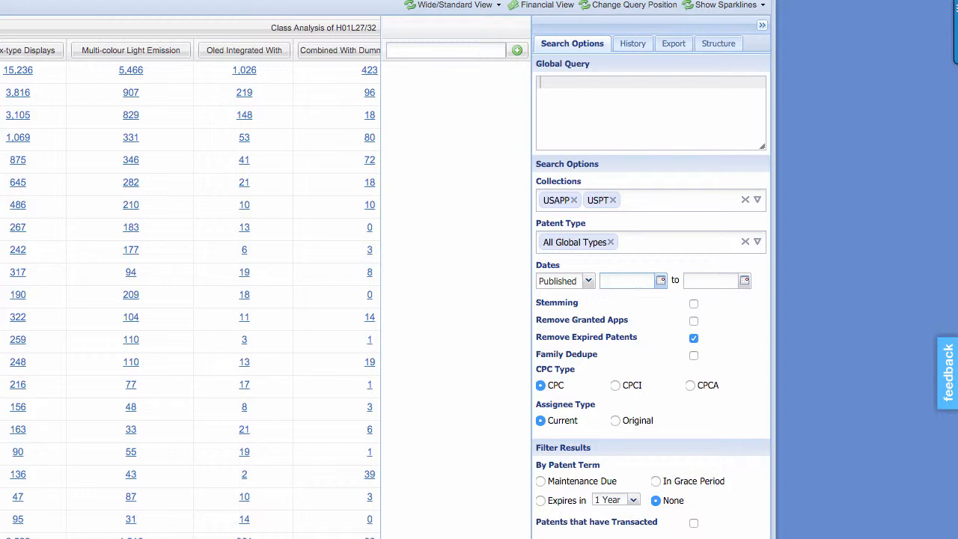
Limit the published dates to NOW-5YEAR through NOW and rerun the matrix.
{"action": "type", "text": "NOW-5YEAR"}
{"action": "key", "text": "Tab"}
{"action": "type", "text": "NOW"}
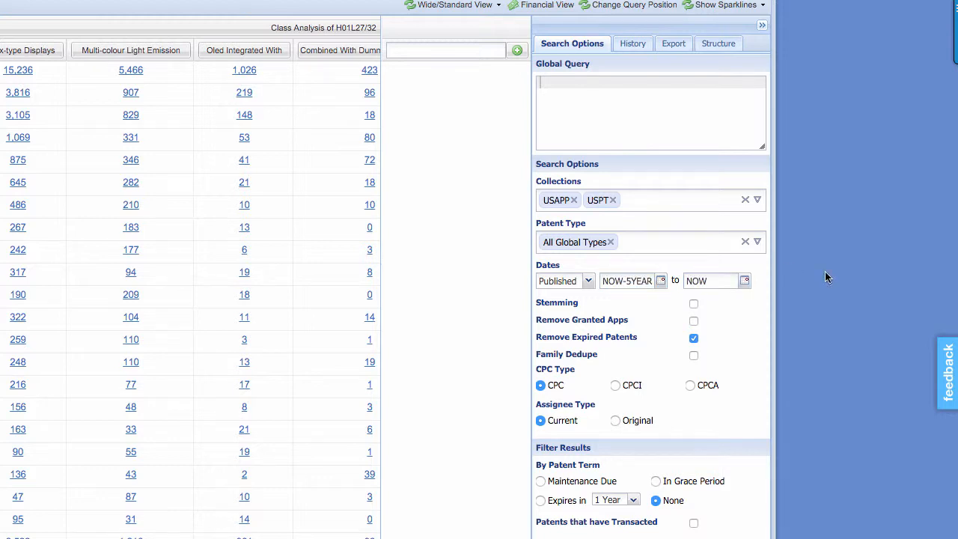
{"action": "left_click", "coordinate": [582, 282]}
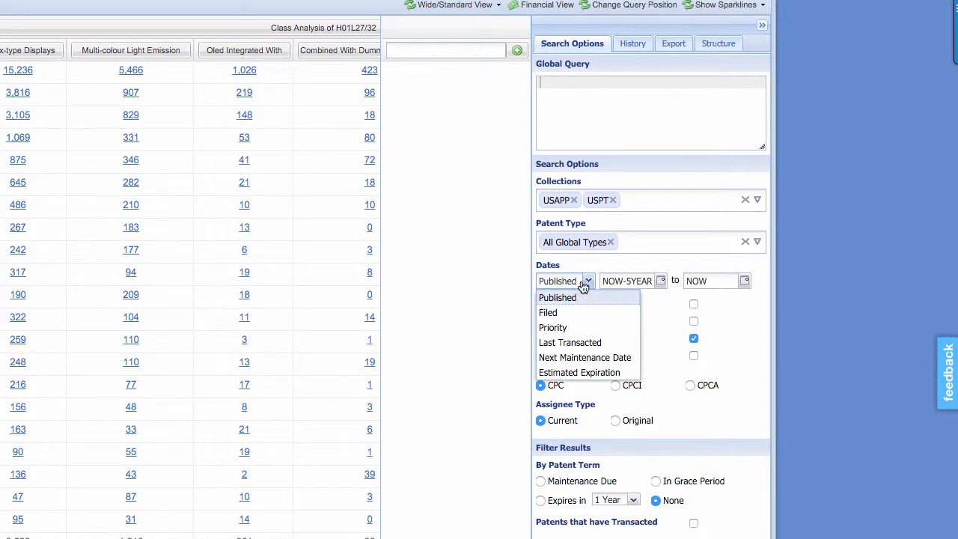
{"action": "left_click", "coordinate": [583, 282]}
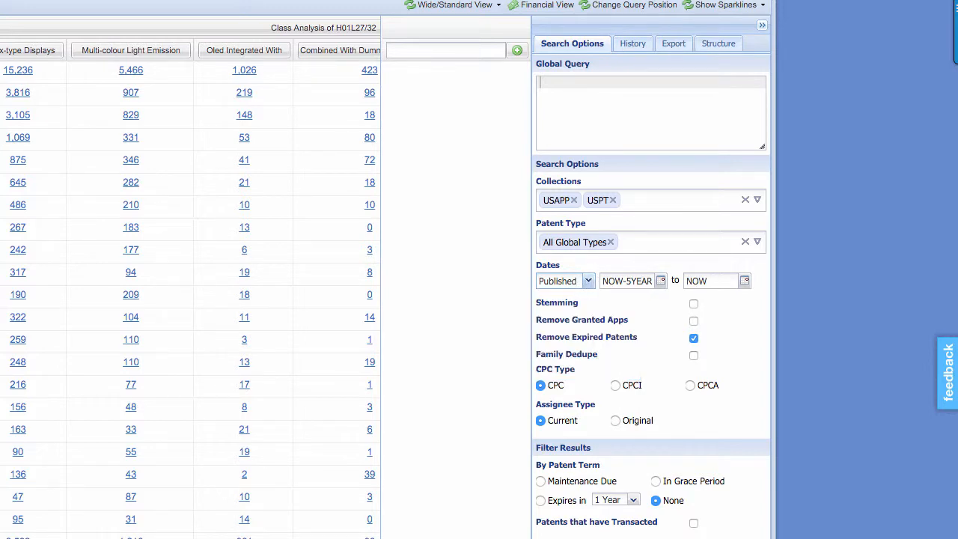
{"action": "left_click", "coordinate": [225, 2]}
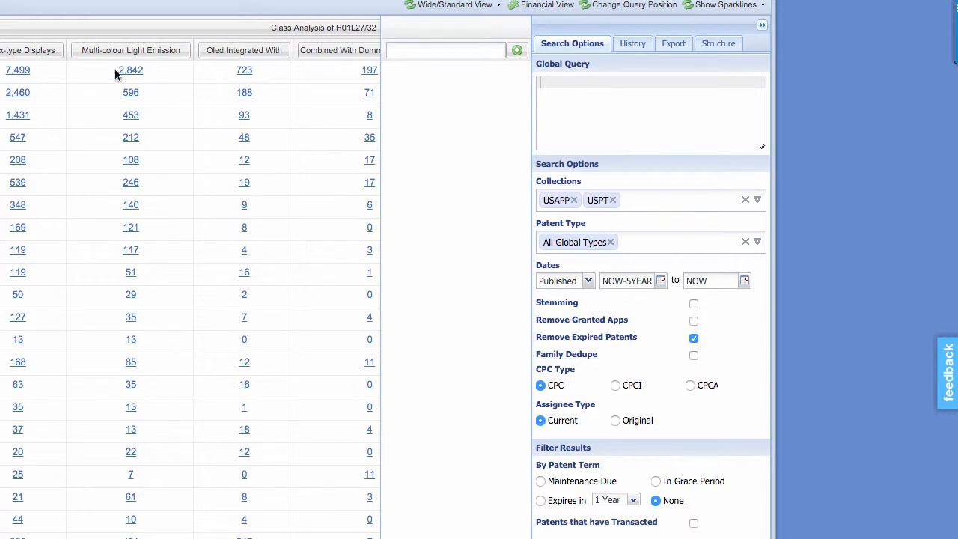
Drill down through Matrix-type Displays and Active Matrix Displays to Wiring Lines, and return to the top level of the class analysis.
{"action": "left_click", "coordinate": [112, 49]}
{"action": "left_click", "coordinate": [26, 50]}
{"action": "left_click", "coordinate": [25, 71]}
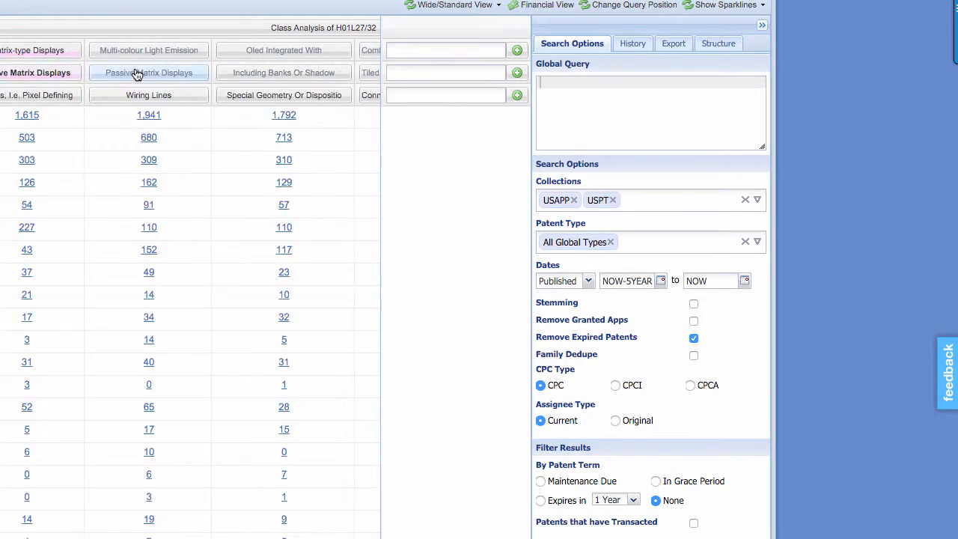
{"action": "left_click", "coordinate": [149, 95]}
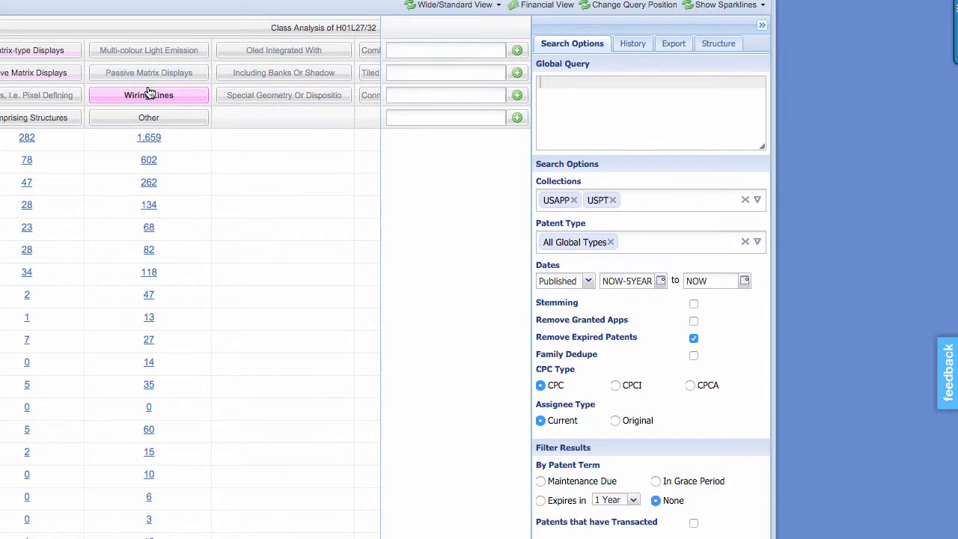
{"action": "left_click", "coordinate": [152, 30]}
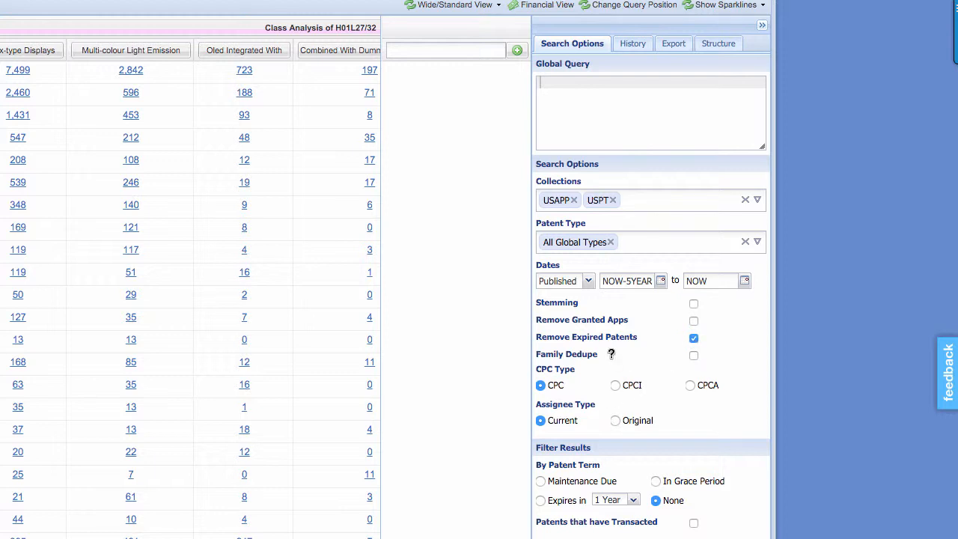
Set the start of the published date range to NOW-20YEAR and rerun the matrix.
{"action": "left_click", "coordinate": [629, 281]}
{"action": "key", "text": "BackSpace"}
{"action": "type", "text": "20"}
{"action": "key", "text": "Tab"}
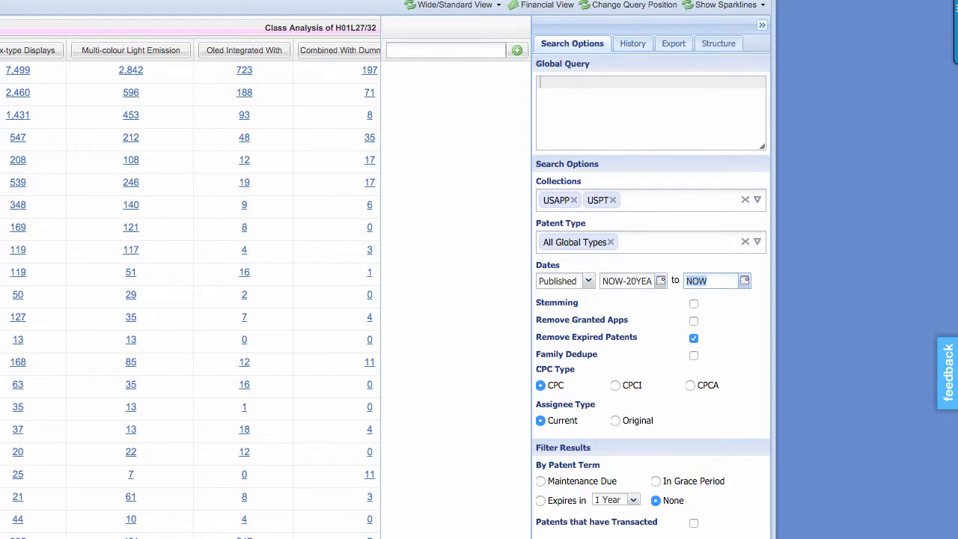
{"action": "key", "text": "Return"}
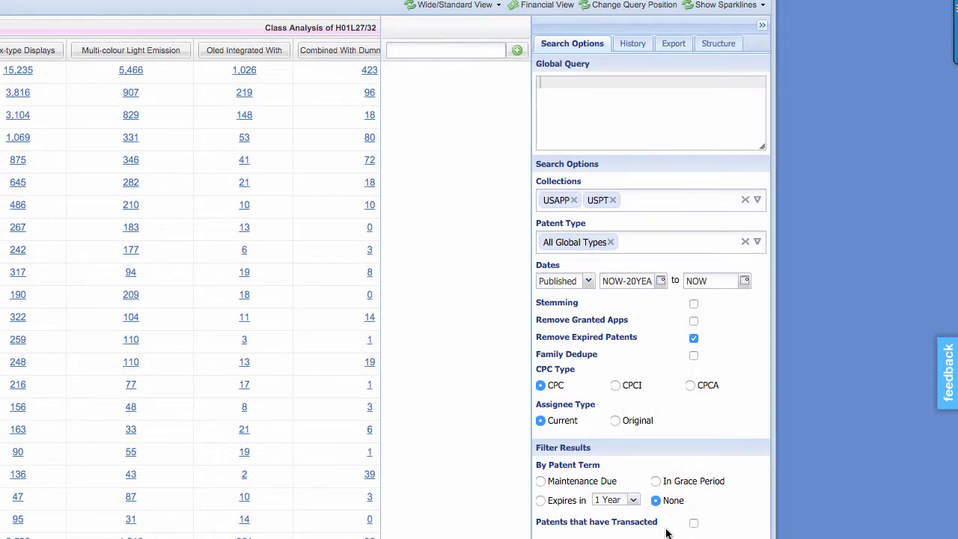
Run the matrix for patents in the grace period and review Samsung Display's patents under Matrix-type Displays.
{"action": "left_click", "coordinate": [579, 88]}
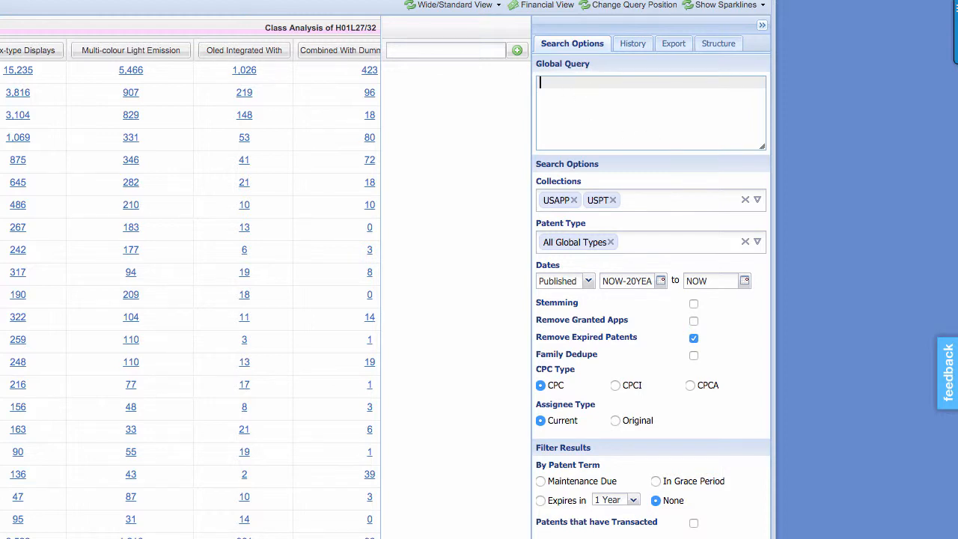
{"action": "left_click", "coordinate": [656, 482]}
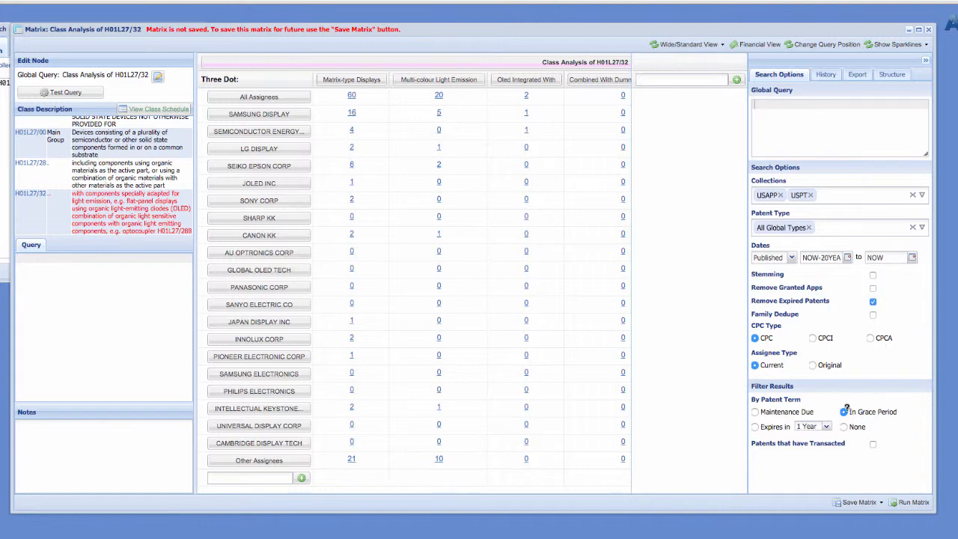
{"action": "left_click", "coordinate": [352, 114]}
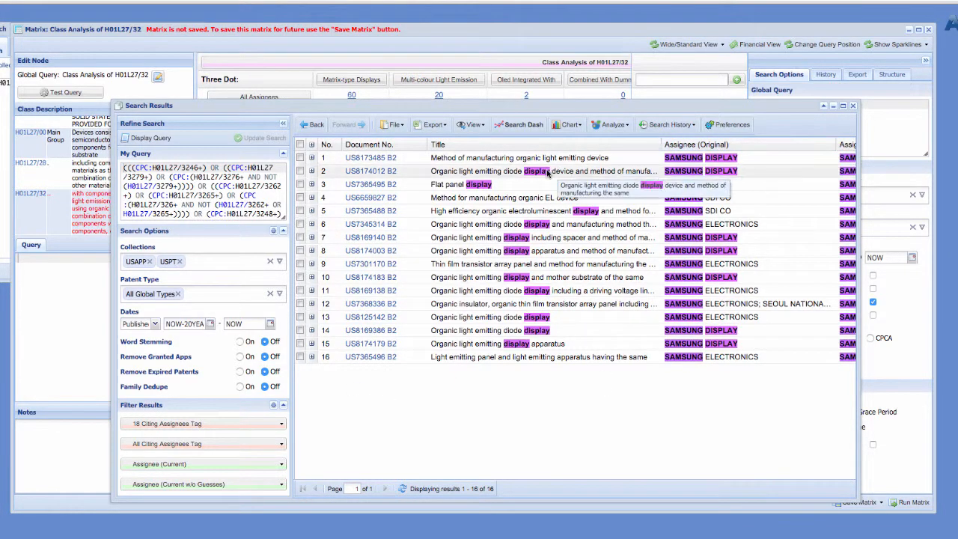
{"action": "left_click", "coordinate": [852, 106]}
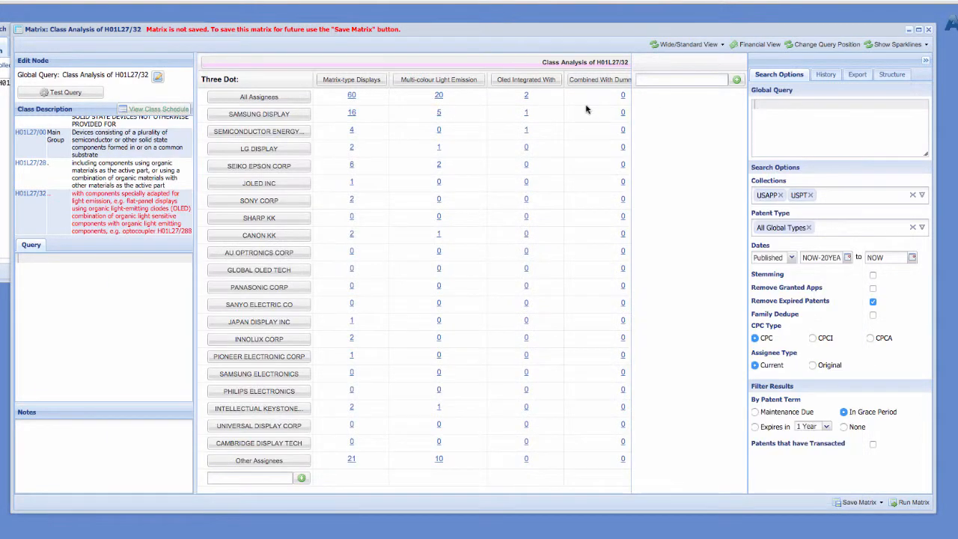
Switch the patent term filter to Maintenance Due, rerun the matrix and dismiss the Java update dialog.
{"action": "left_click", "coordinate": [756, 412]}
{"action": "left_click", "coordinate": [918, 506]}
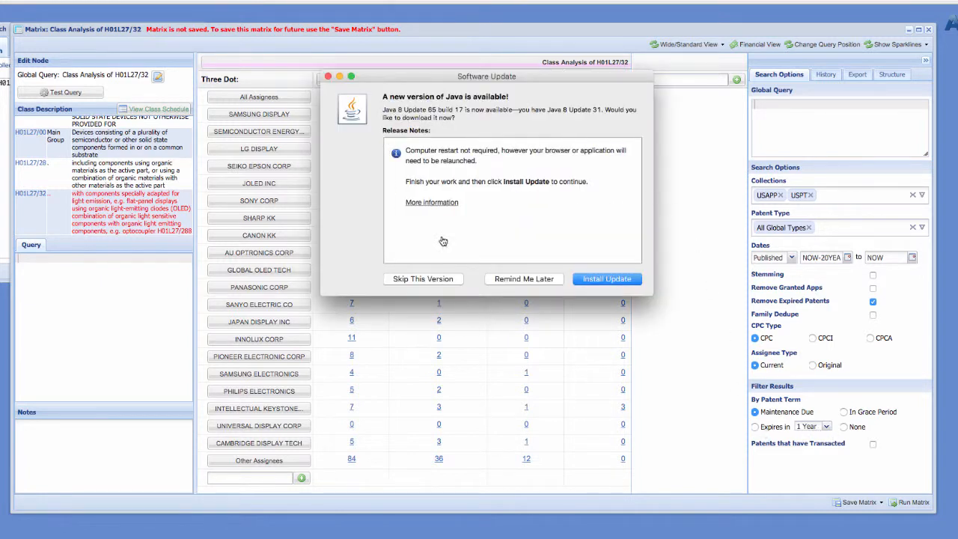
{"action": "left_click", "coordinate": [328, 77]}
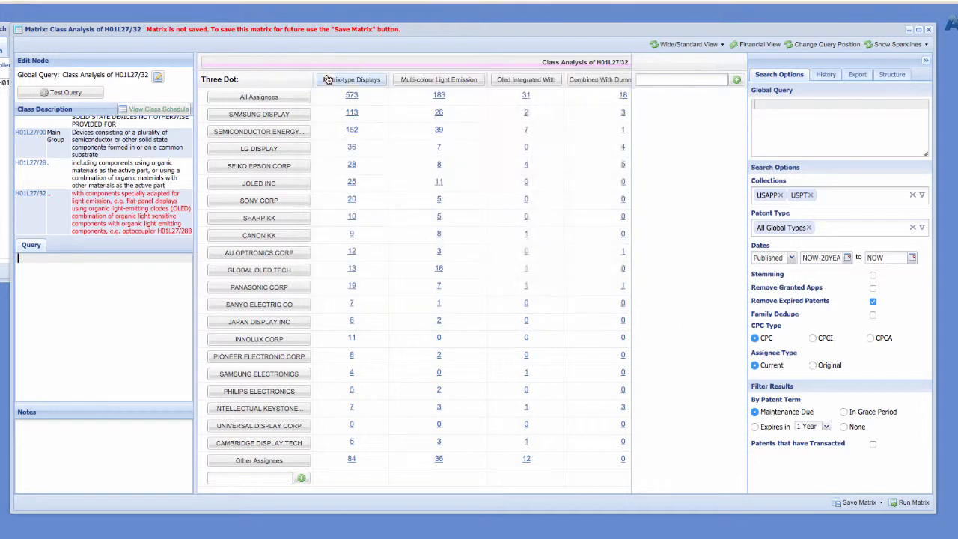
Filter the matrix to patents that expire in 2 Years and rerun it.
{"action": "left_click", "coordinate": [756, 427]}
{"action": "left_click", "coordinate": [827, 426]}
{"action": "left_click", "coordinate": [809, 504]}
{"action": "left_click", "coordinate": [912, 503]}
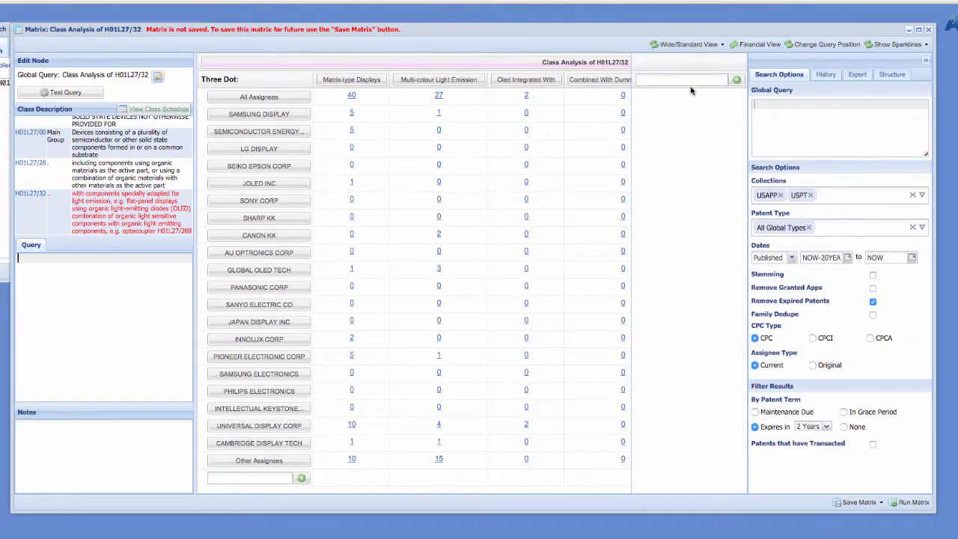
Examine the assignees and dates of Universal Display Corp's patents under Matrix-type Displays and close the results.
{"action": "left_click", "coordinate": [352, 425]}
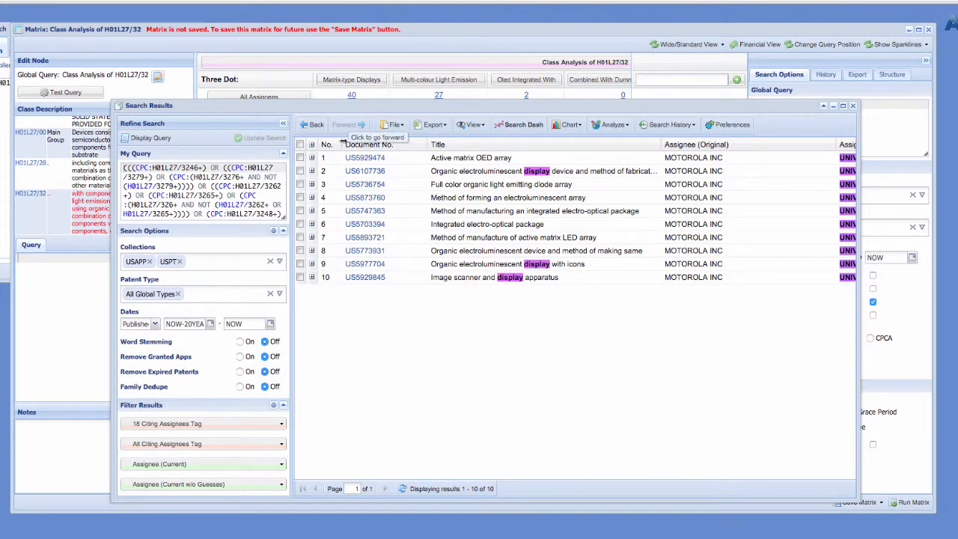
{"action": "scroll", "coordinate": [456, 270], "scroll_direction": "right", "scroll_amount": 3}
{"action": "scroll", "coordinate": [455, 269], "scroll_direction": "right", "scroll_amount": 5}
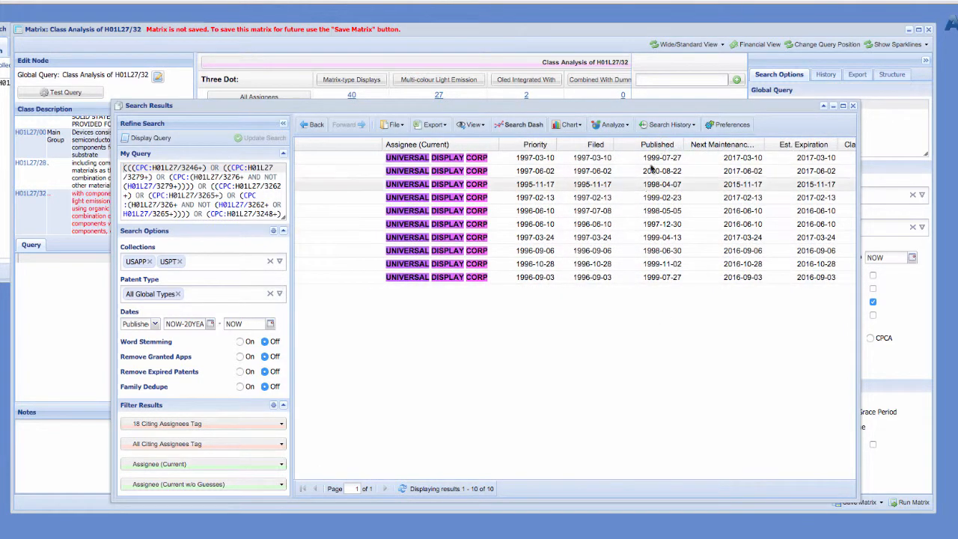
{"action": "scroll", "coordinate": [640, 184], "scroll_direction": "left", "scroll_amount": 8}
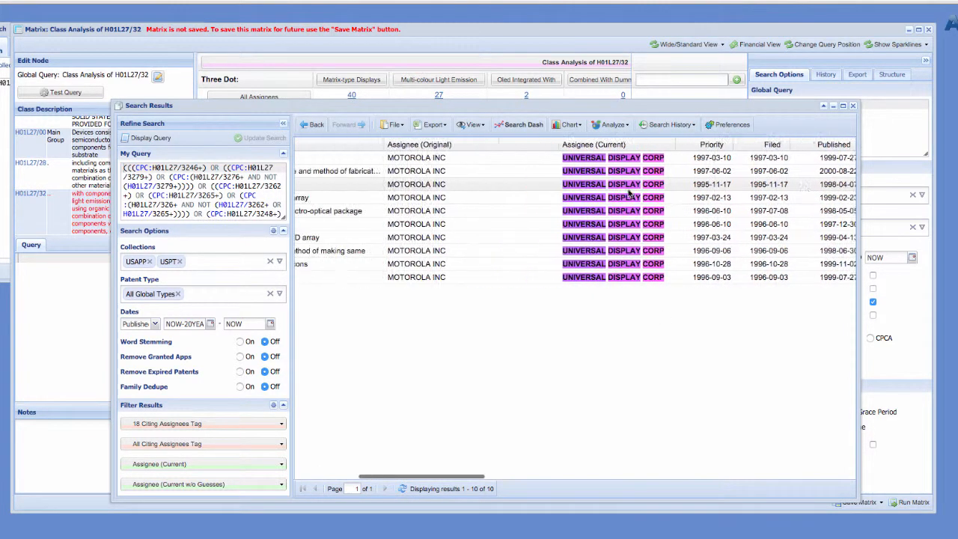
{"action": "left_click", "coordinate": [853, 109]}
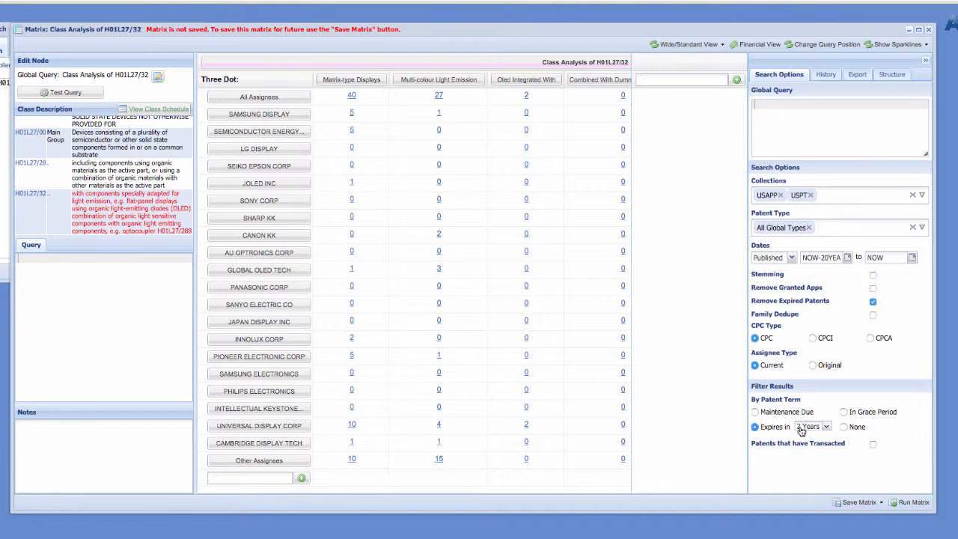
Set the patent term filter to None and rerun the matrix.
{"action": "left_click", "coordinate": [844, 426]}
{"action": "left_click", "coordinate": [904, 504]}
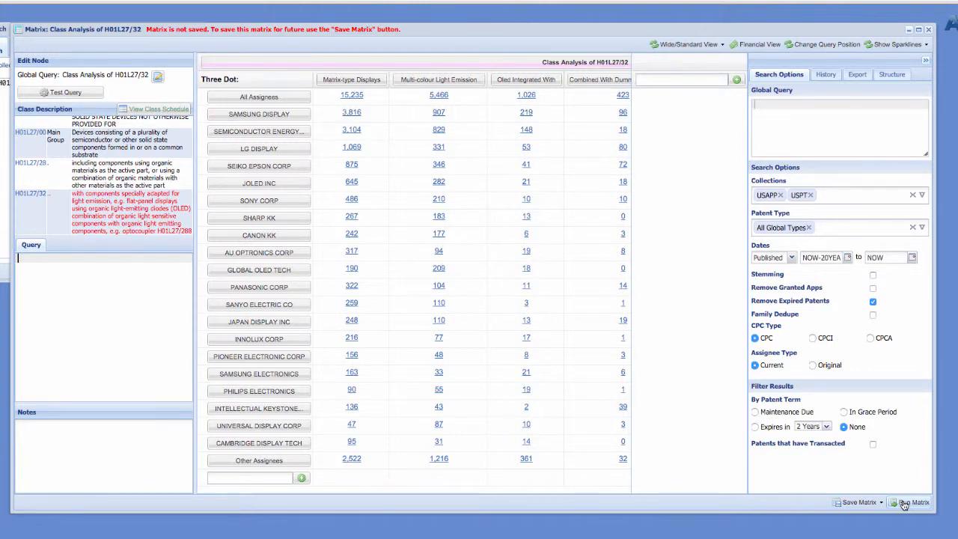
Find the Forward Citation Count field code ANA_INREF_CT in the help cheat sheet, copy it and close the help.
{"action": "key", "text": "F2"}
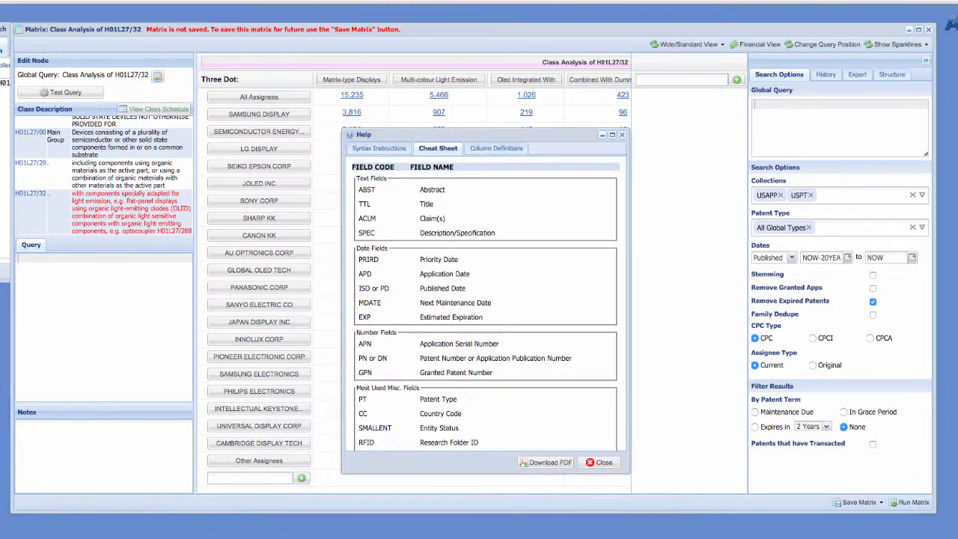
{"action": "scroll", "coordinate": [395, 362], "scroll_direction": "down", "scroll_amount": 15}
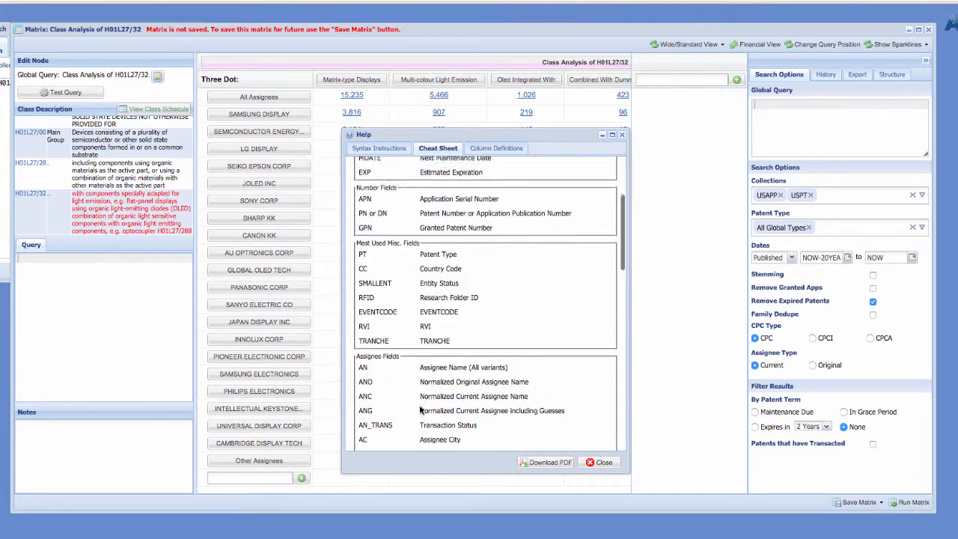
{"action": "scroll", "coordinate": [418, 396], "scroll_direction": "down", "scroll_amount": 1}
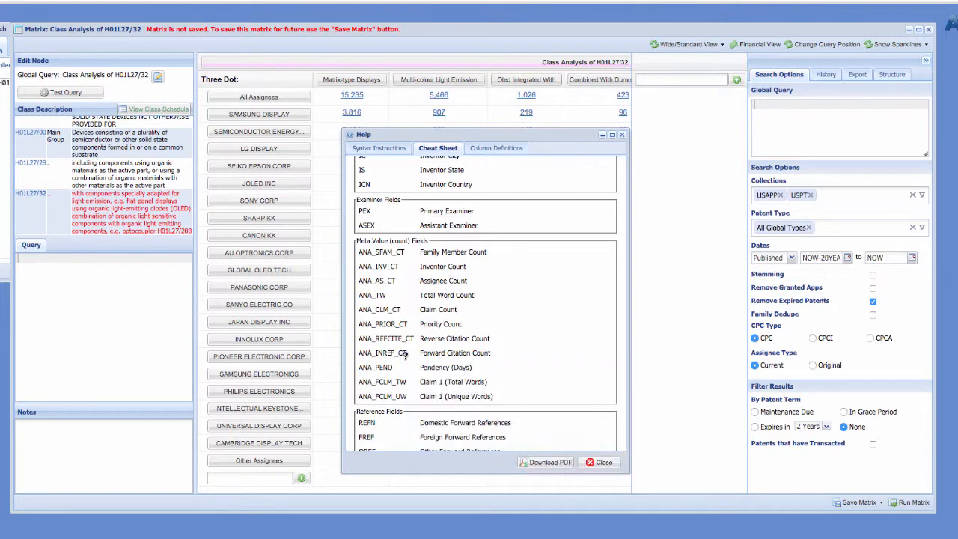
{"action": "left_click_drag", "start_coordinate": [409, 357], "coordinate": [359, 355]}
{"action": "key", "text": "ctrl+c"}
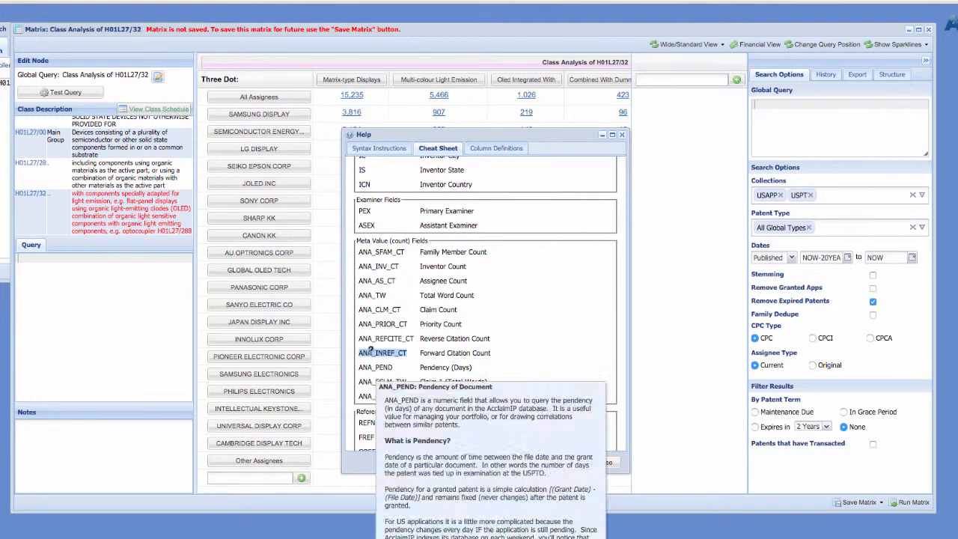
{"action": "left_click", "coordinate": [622, 135]}
Set the global query to ANA_INREF_CT:[10 to *] and run the matrix.
{"action": "left_click", "coordinate": [759, 105]}
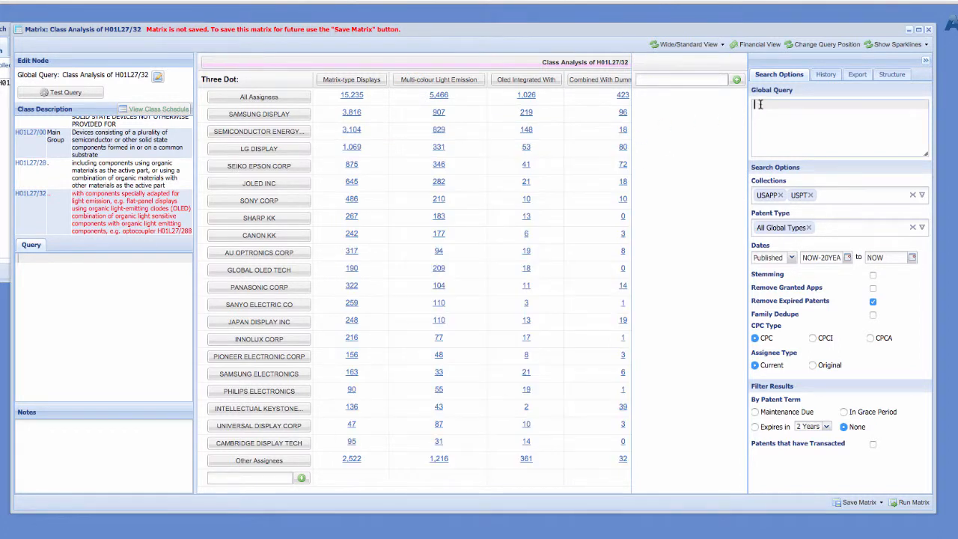
{"action": "key", "text": "ctrl+v"}
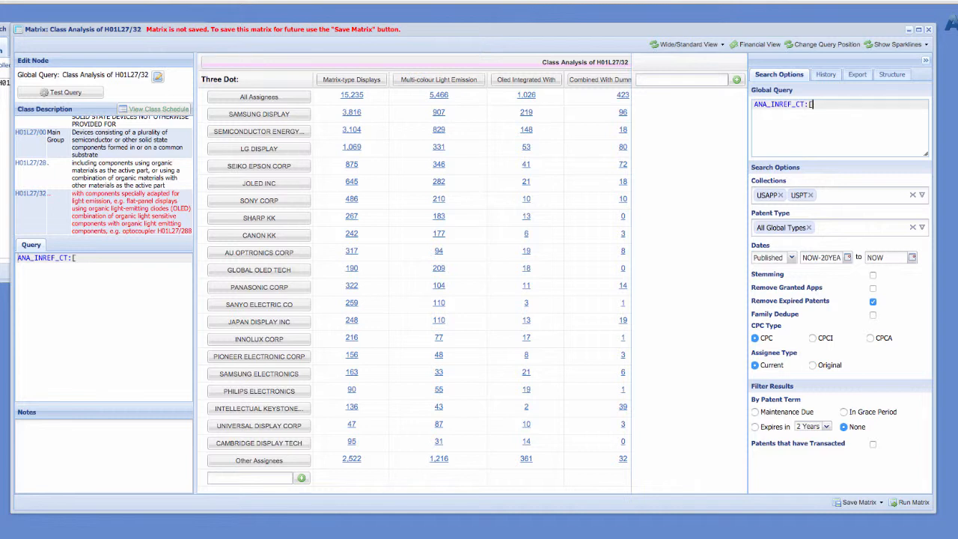
{"action": "type", "text": "0 to *]"}
{"action": "left_click", "coordinate": [908, 503]}
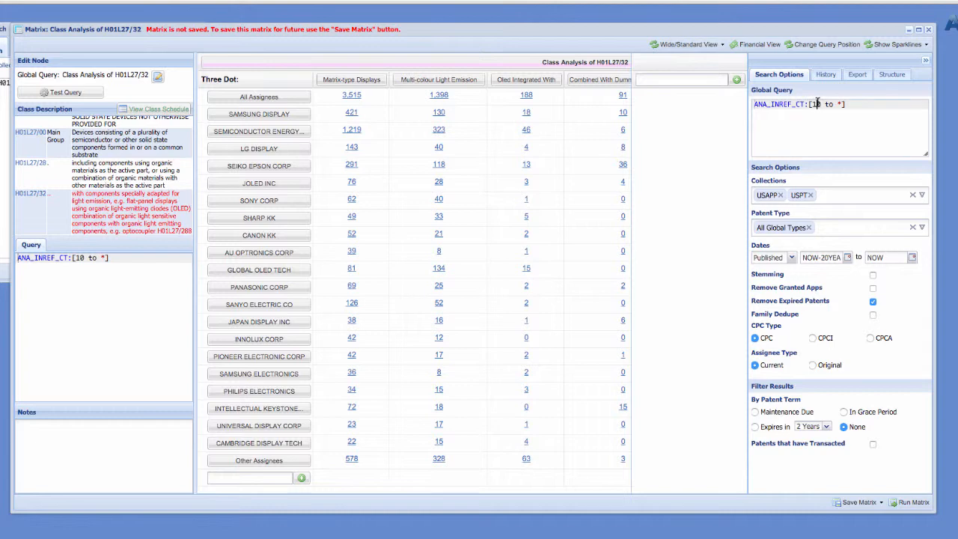
Raise the minimum forward citation count in the global query to 50 and rerun the matrix.
{"action": "key", "text": "BackSpace"}
{"action": "type", "text": "5"}
{"action": "left_click", "coordinate": [906, 501]}
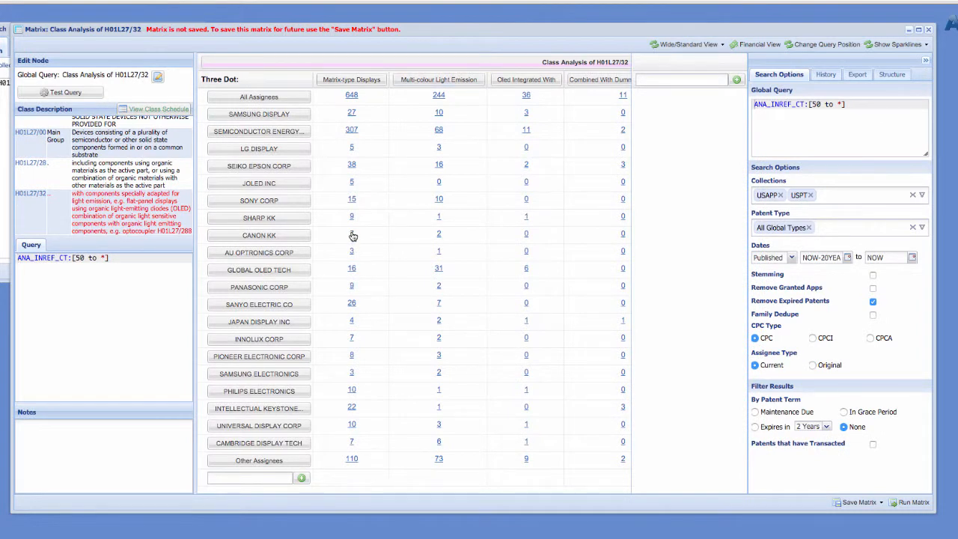
{"action": "left_click", "coordinate": [352, 234]}
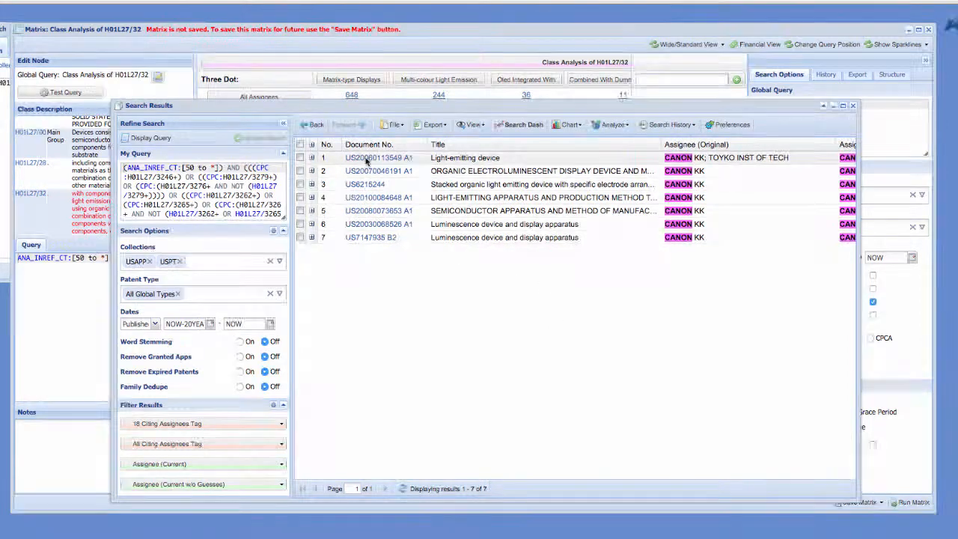
{"action": "left_click", "coordinate": [368, 159]}
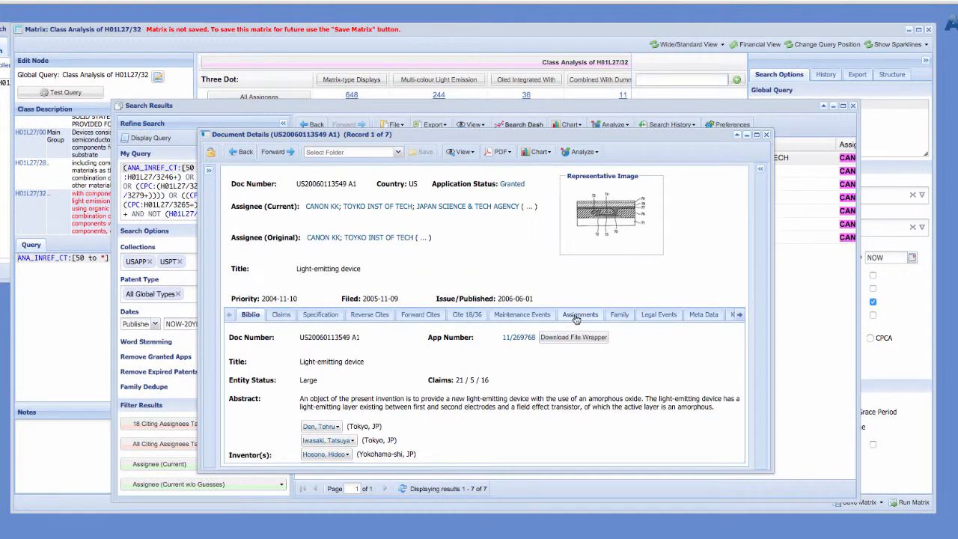
{"action": "left_click", "coordinate": [427, 317]}
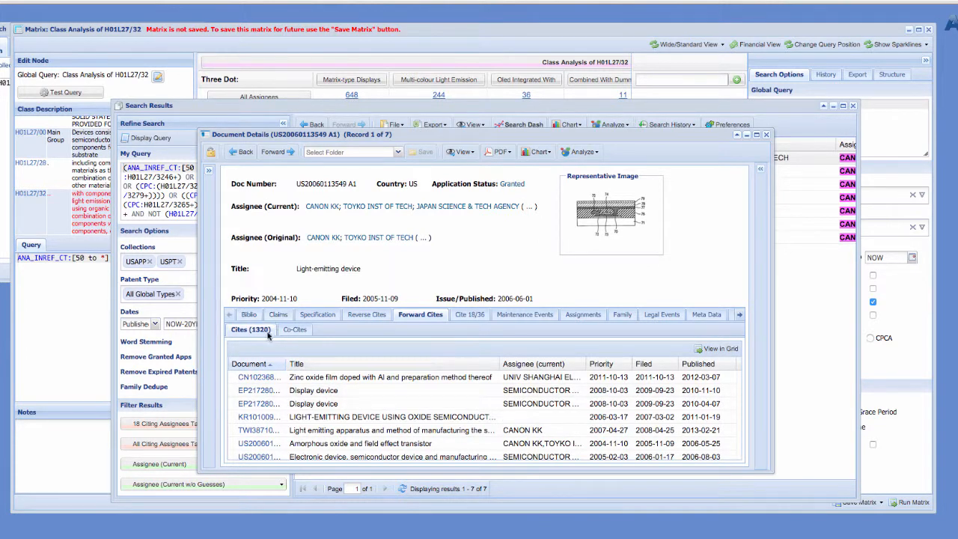
{"action": "left_click", "coordinate": [266, 364]}
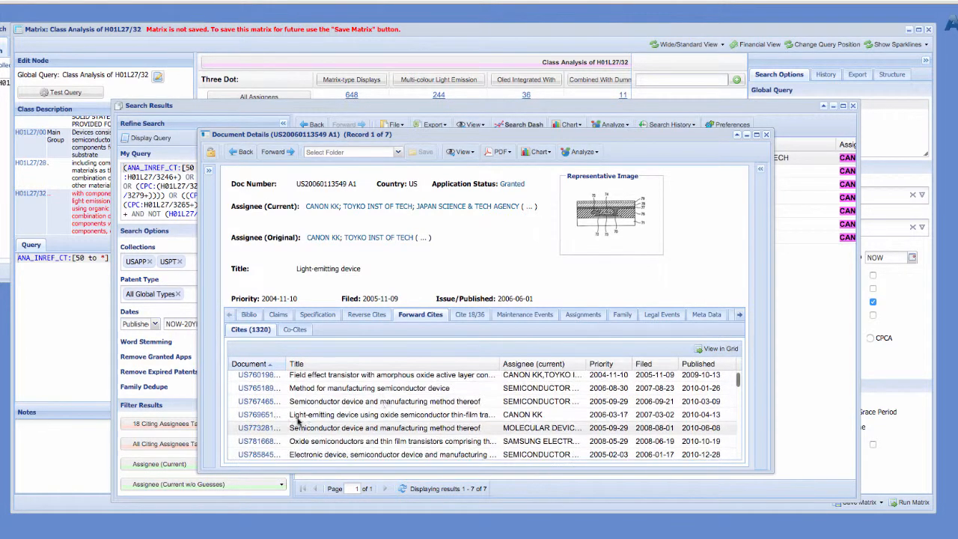
{"action": "left_click", "coordinate": [767, 137]}
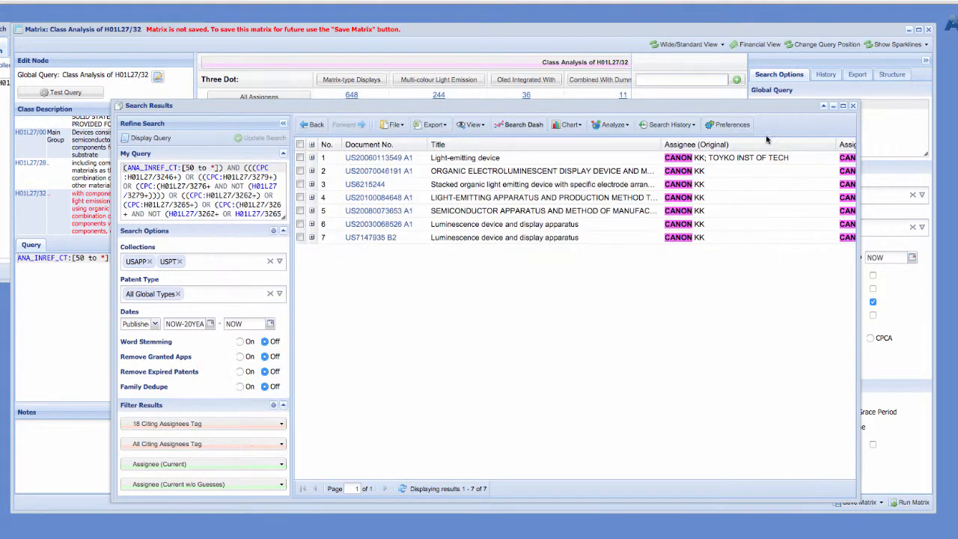
{"action": "left_click", "coordinate": [853, 106]}
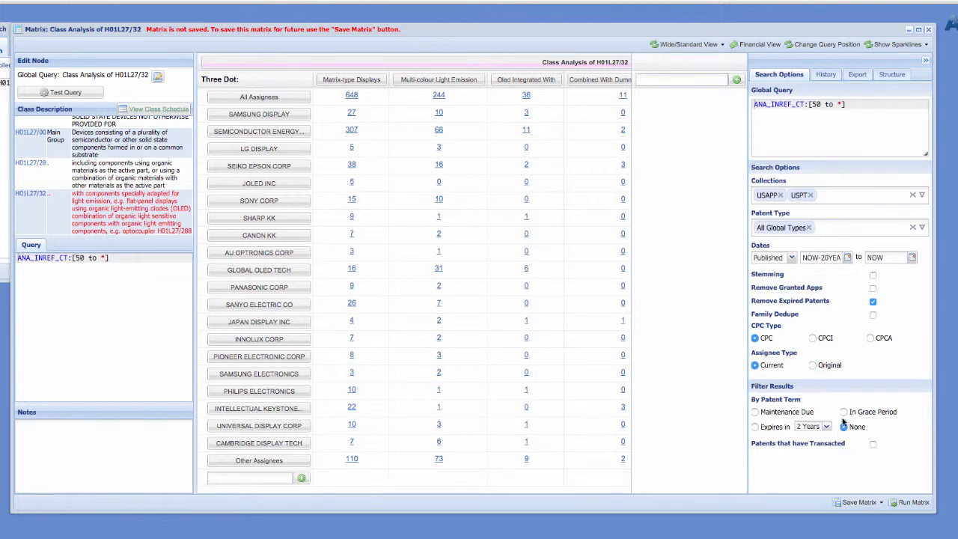
Clear the forward citation condition from the global query and rerun the matrix.
{"action": "key", "text": "ctrl+a"}
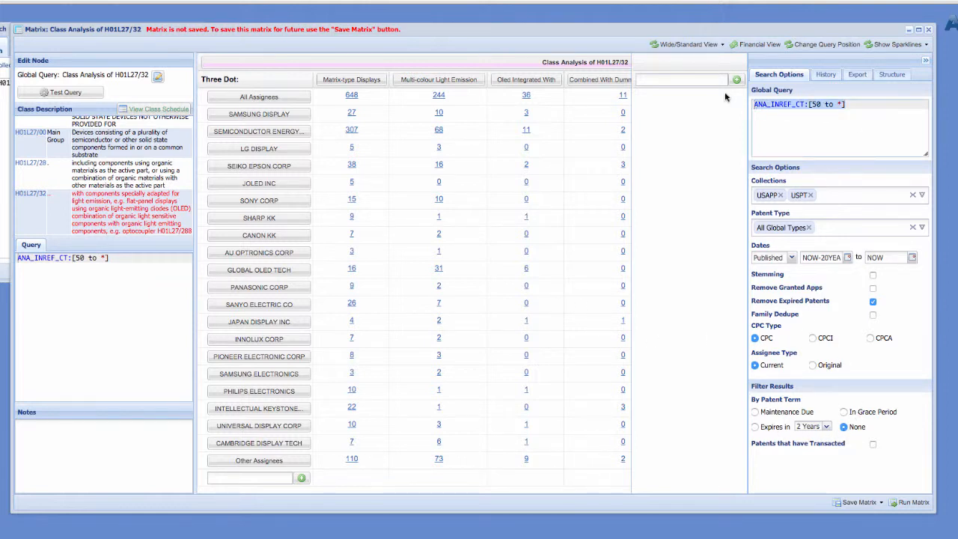
{"action": "key", "text": "BackSpace"}
{"action": "left_click", "coordinate": [908, 503]}
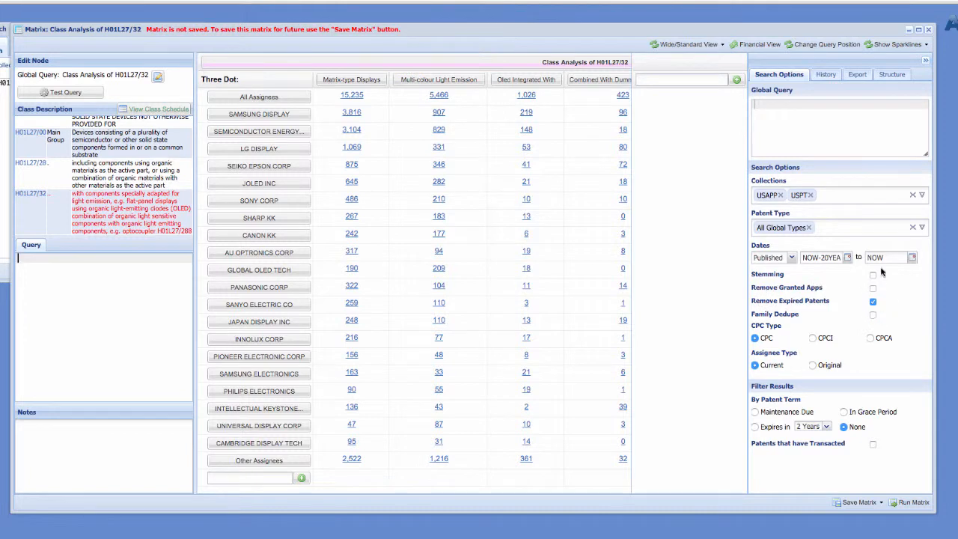
Enter OLED as the global query and run the matrix.
{"action": "left_click", "coordinate": [787, 105]}
{"action": "type", "text": "OLED"}
{"action": "left_click_drag", "start_coordinate": [775, 104], "coordinate": [741, 108]}
{"action": "left_click", "coordinate": [908, 502]}
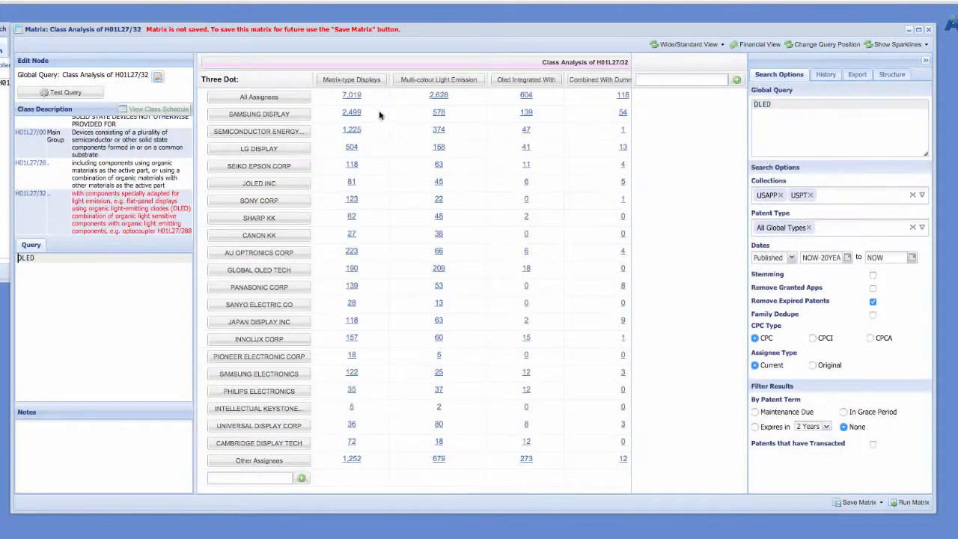
Restrict the keyword search by changing the global query to ICLM:OLED and rerun the matrix.
{"action": "left_click", "coordinate": [752, 103]}
{"action": "type", "text": "ICLM:"}
{"action": "left_click", "coordinate": [805, 103]}
{"action": "left_click", "coordinate": [909, 502]}
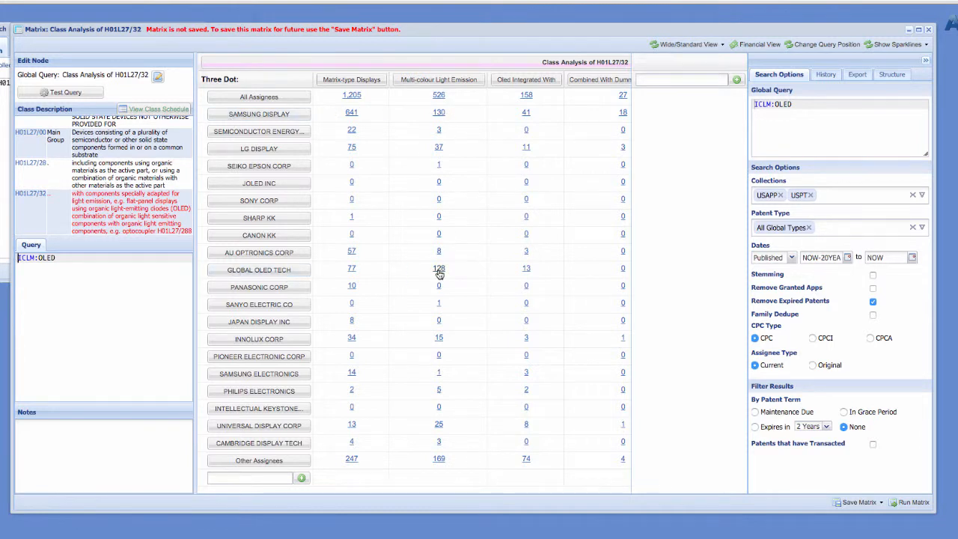
Expand Multi-colour Light Emission, review Global OLED Tech's patents under Using Colour Filters and close the results.
{"action": "left_click", "coordinate": [449, 79]}
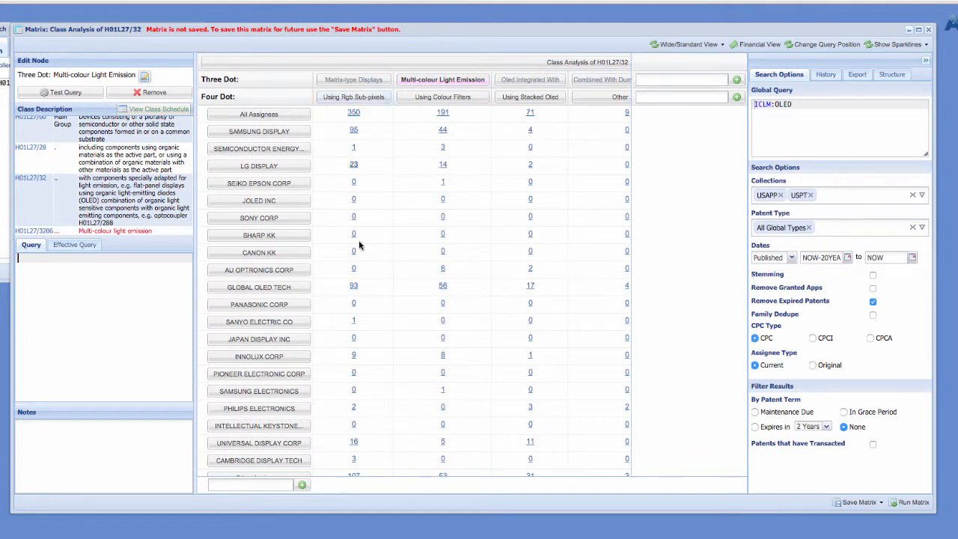
{"action": "left_click", "coordinate": [444, 286]}
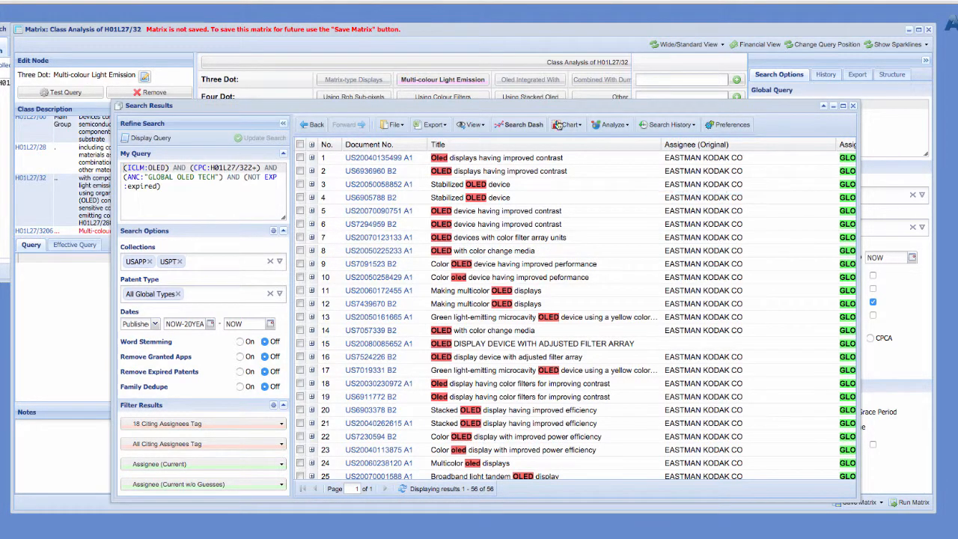
{"action": "left_click", "coordinate": [854, 108]}
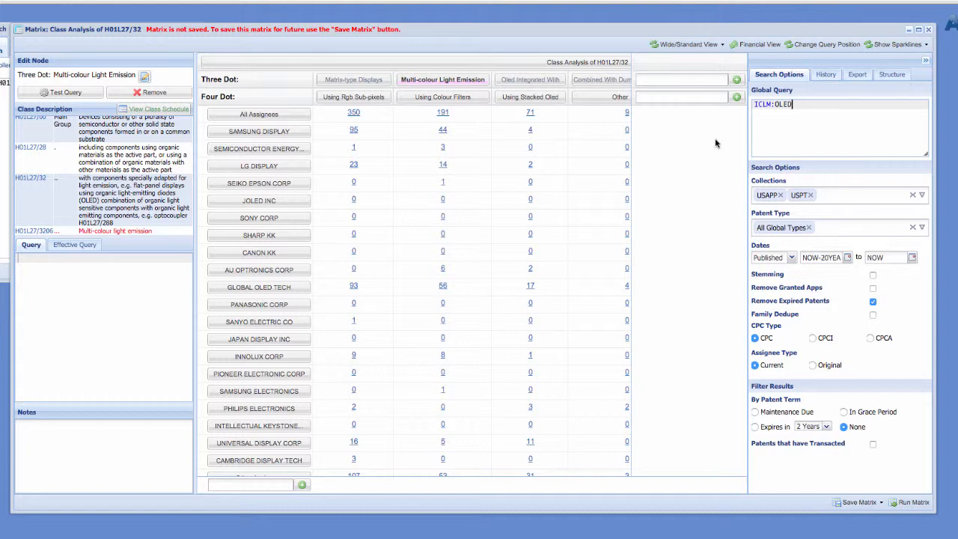
Remove ICLM:OLED from the global query and rerun the matrix.
{"action": "key", "text": "ctrl+a"}
{"action": "key", "text": "BackSpace"}
{"action": "left_click", "coordinate": [910, 502]}
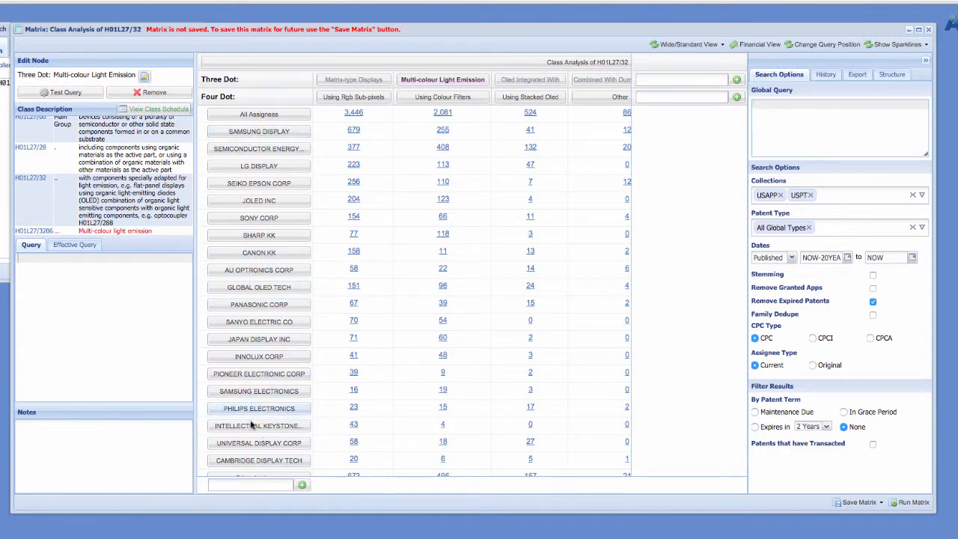
Return to the top-level H01L27/32 class and move the Other Assignees row directly below All Assignees.
{"action": "left_click", "coordinate": [377, 65]}
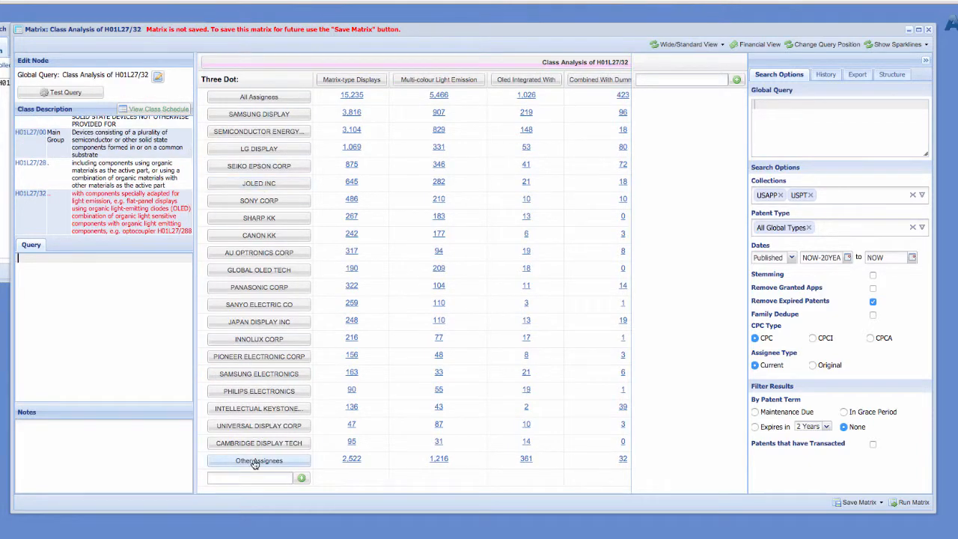
{"action": "left_click_drag", "start_coordinate": [254, 464], "coordinate": [255, 114]}
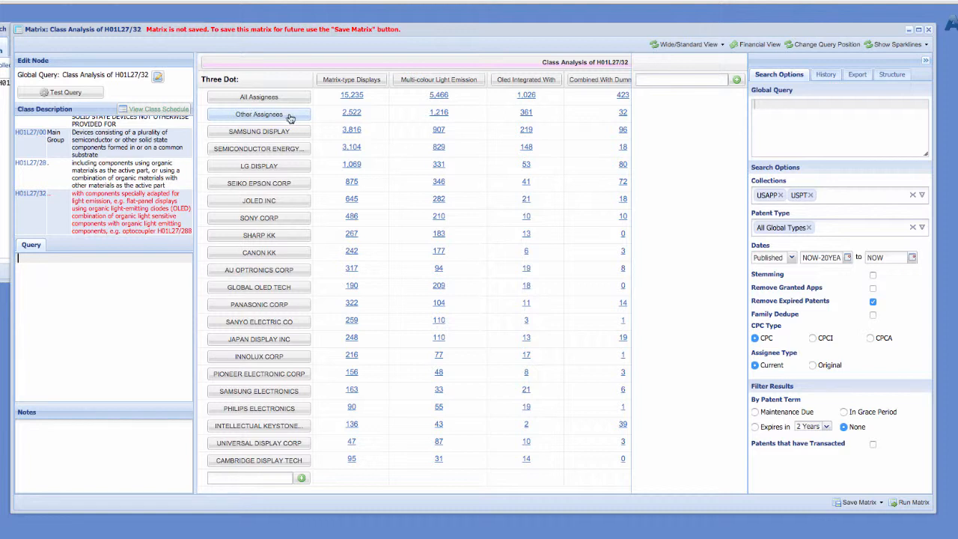
Open the Other Assignees patents under Matrix-type Displays and select LG ELECTRONICS INC, DU PONT and TOSHIBA CORP as current assignee filters.
{"action": "left_click", "coordinate": [351, 114]}
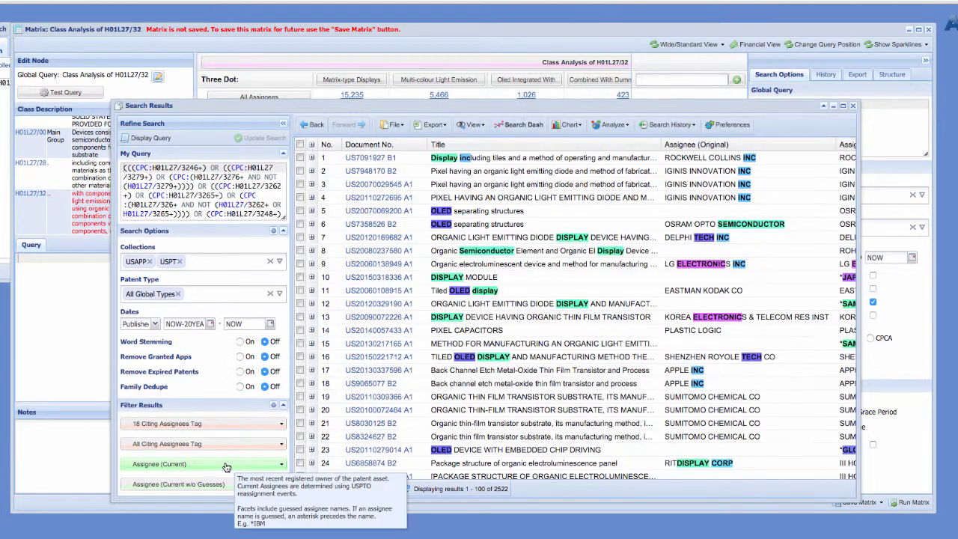
{"action": "scroll", "coordinate": [238, 449], "scroll_direction": "down", "scroll_amount": 1}
{"action": "left_click", "coordinate": [239, 416]}
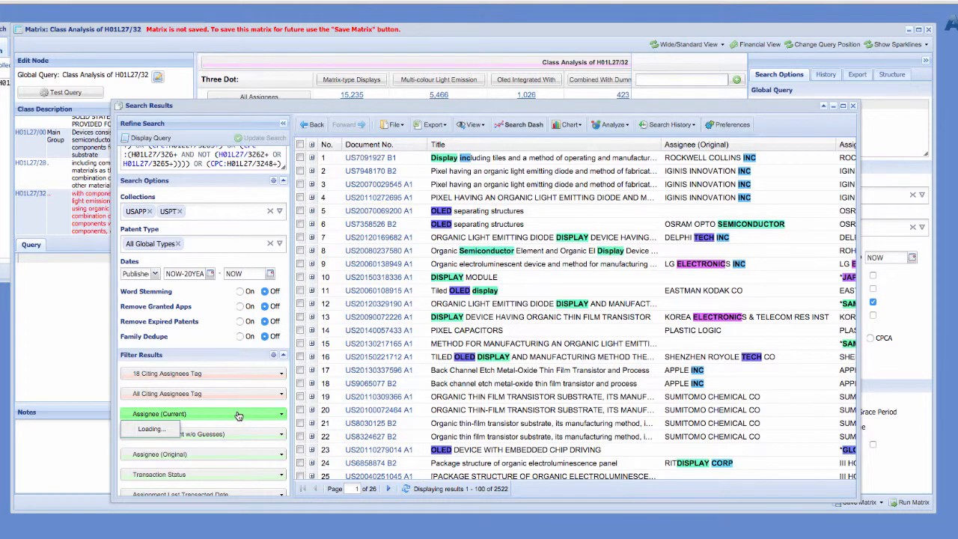
{"action": "left_click", "coordinate": [128, 64]}
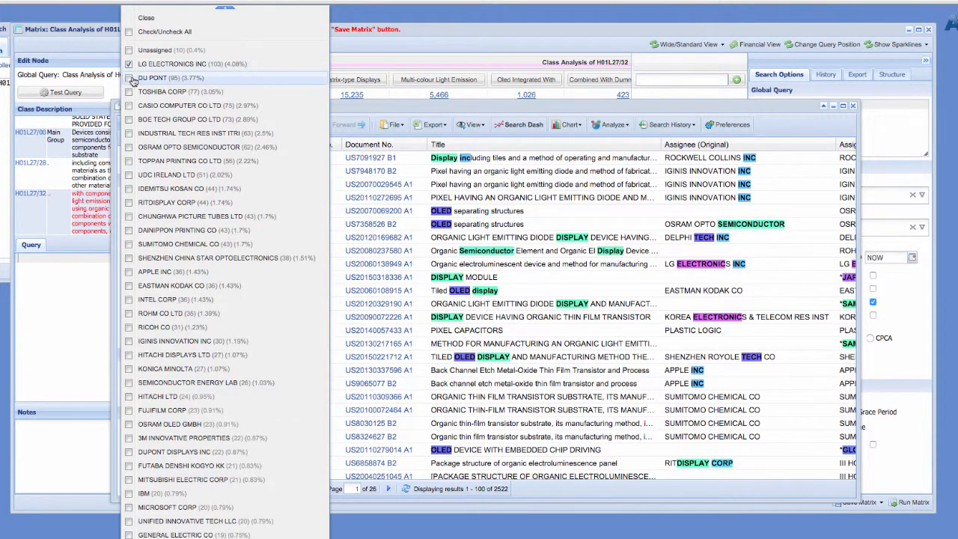
{"action": "left_click", "coordinate": [128, 78]}
{"action": "left_click", "coordinate": [129, 91]}
{"action": "left_click", "coordinate": [349, 107]}
Copy the assignee name LG ELECTRONICS INC from the filters and add a matrix row named LG ELECTRONICS.
{"action": "left_click", "coordinate": [173, 384]}
{"action": "key", "text": "ctrl+c"}
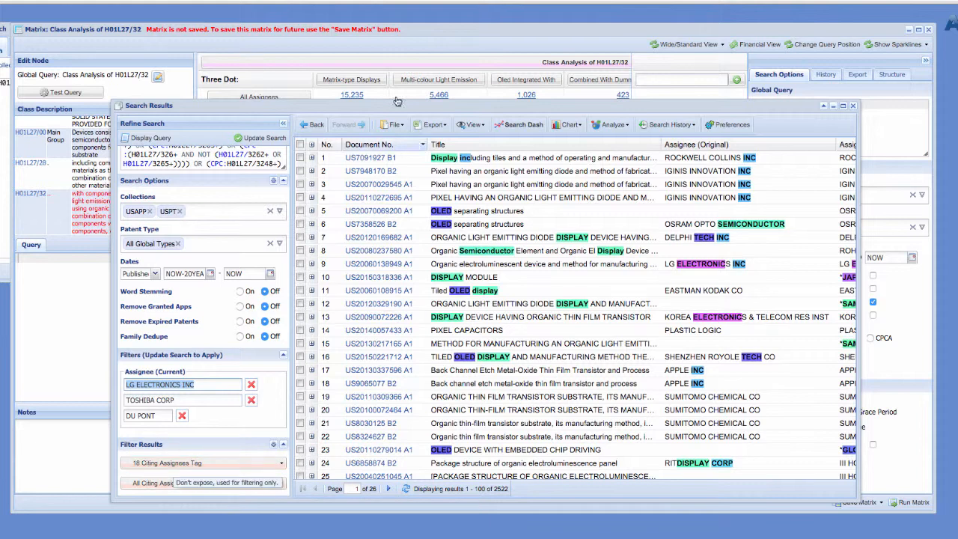
{"action": "left_click", "coordinate": [162, 42]}
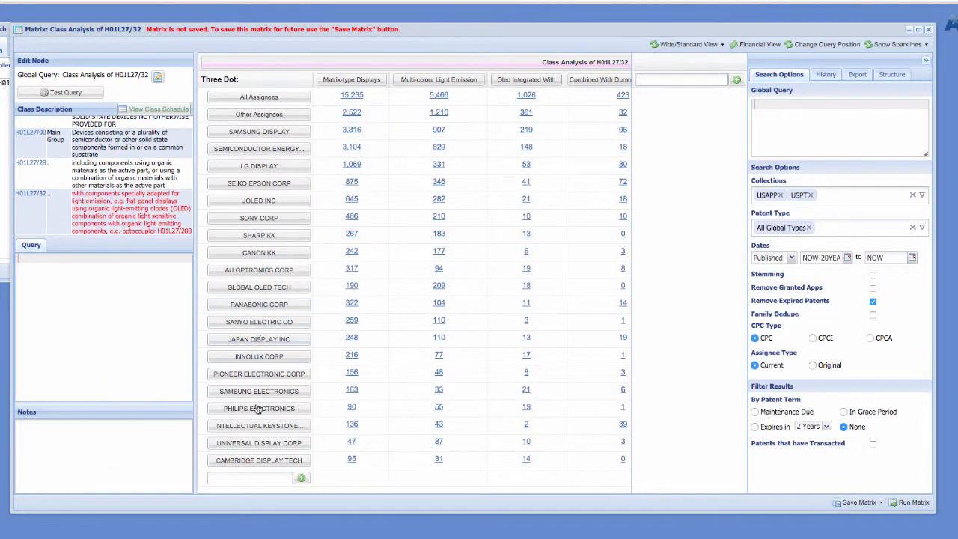
{"action": "left_click", "coordinate": [253, 477]}
{"action": "key", "text": "ctrl+v"}
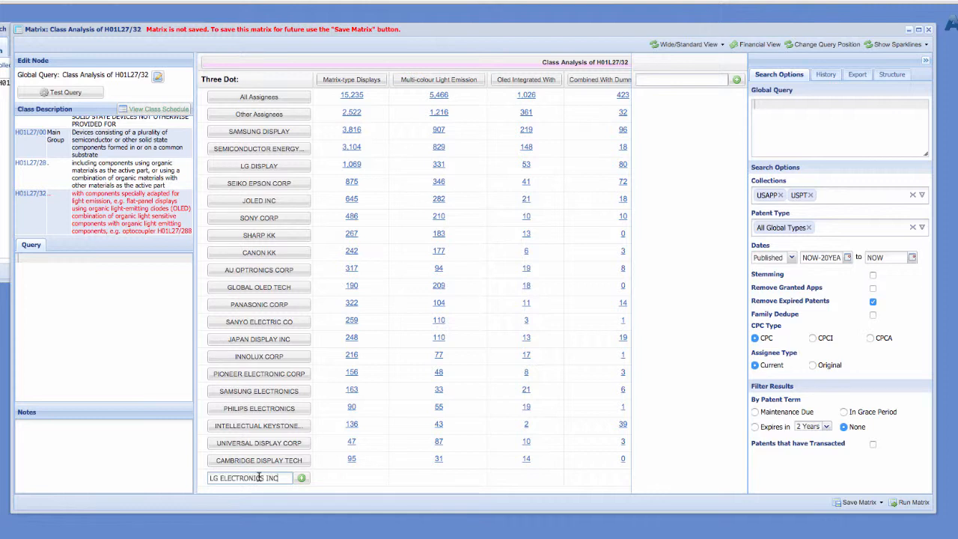
{"action": "left_click", "coordinate": [301, 477]}
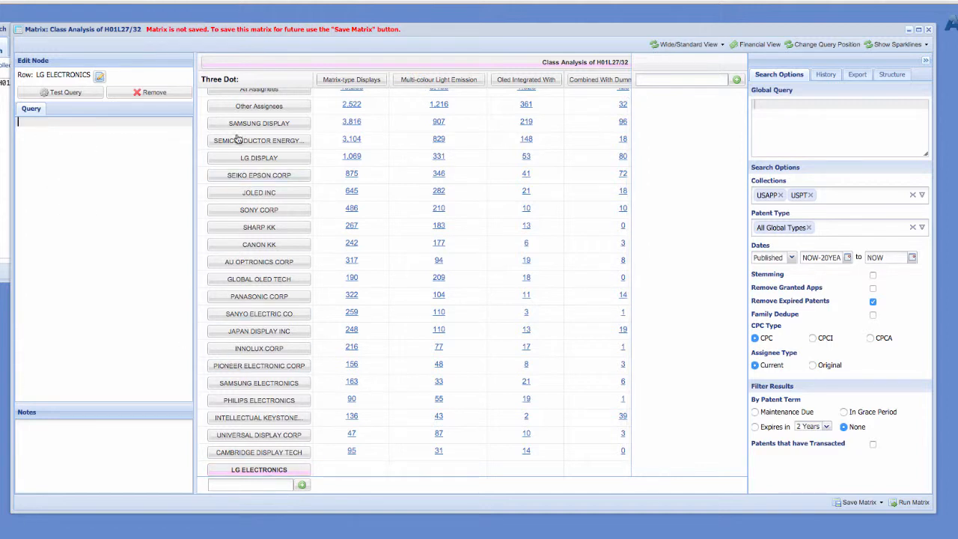
Examine the row queries of Cambridge Display Tech and Universal Display Corp, and reopen the LG ELECTRONICS row's query.
{"action": "left_click", "coordinate": [244, 454]}
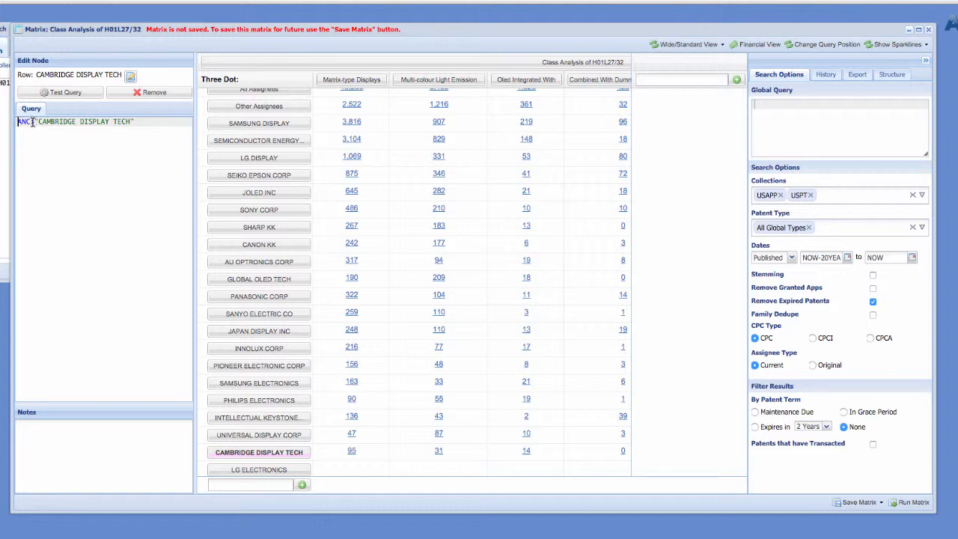
{"action": "left_click", "coordinate": [259, 435]}
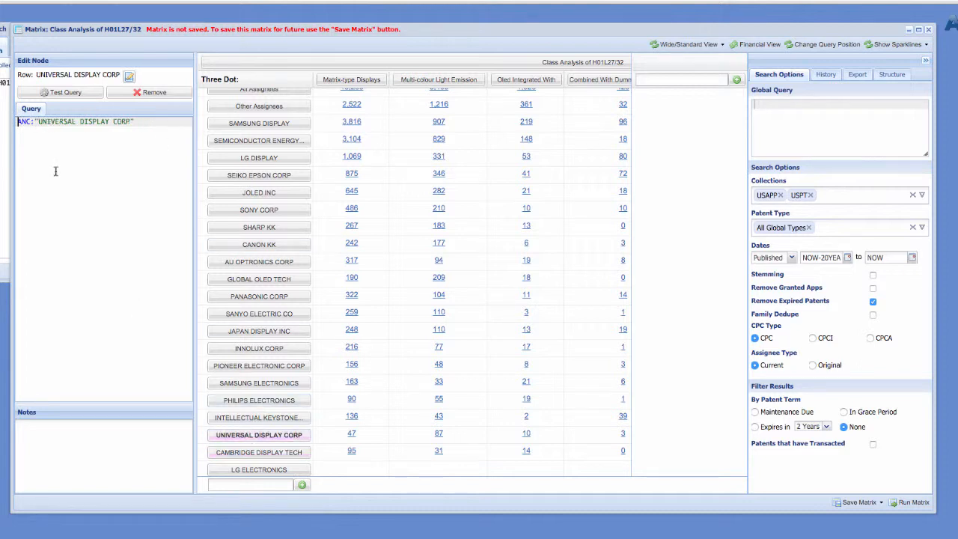
{"action": "left_click", "coordinate": [257, 471]}
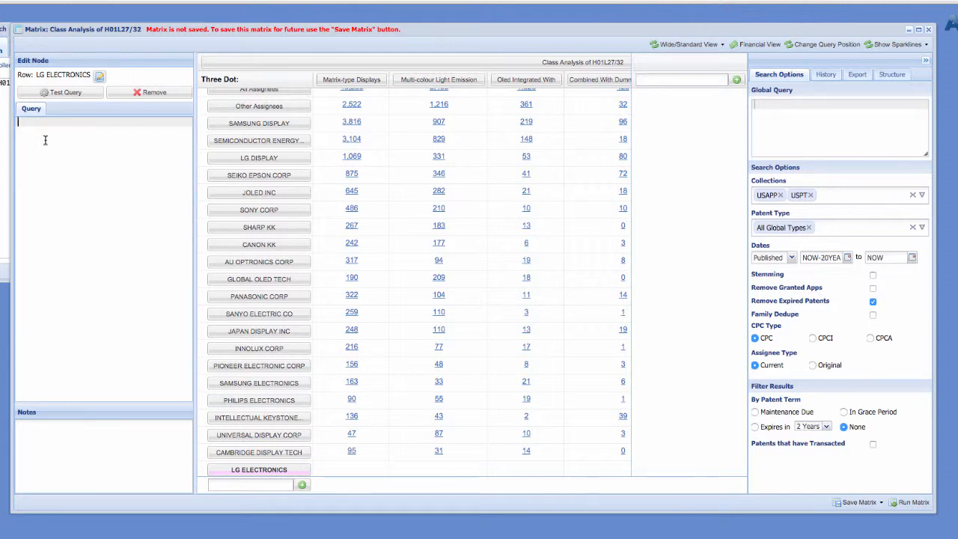
Set the LG ELECTRONICS row's query to ANC:"LG ELECTRONICS INC", run the matrix, and move the row directly below SAMSUNG DISPLAY.
{"action": "type", "text": "NC"}
{"action": "type", "text": "ANC:\""}
{"action": "type", "text": "LG ELECTRONICS INC\""}
{"action": "left_click", "coordinate": [915, 503]}
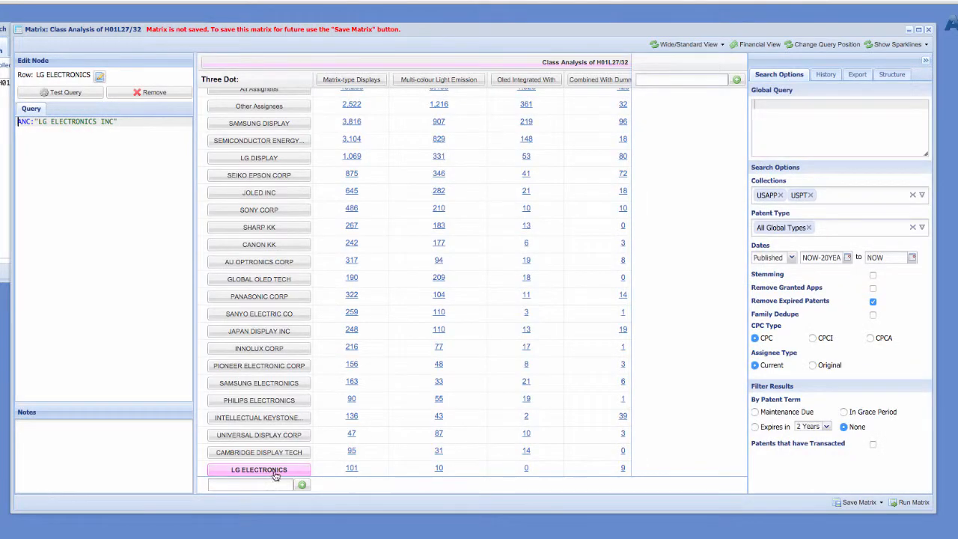
{"action": "left_click_drag", "start_coordinate": [275, 476], "coordinate": [250, 150]}
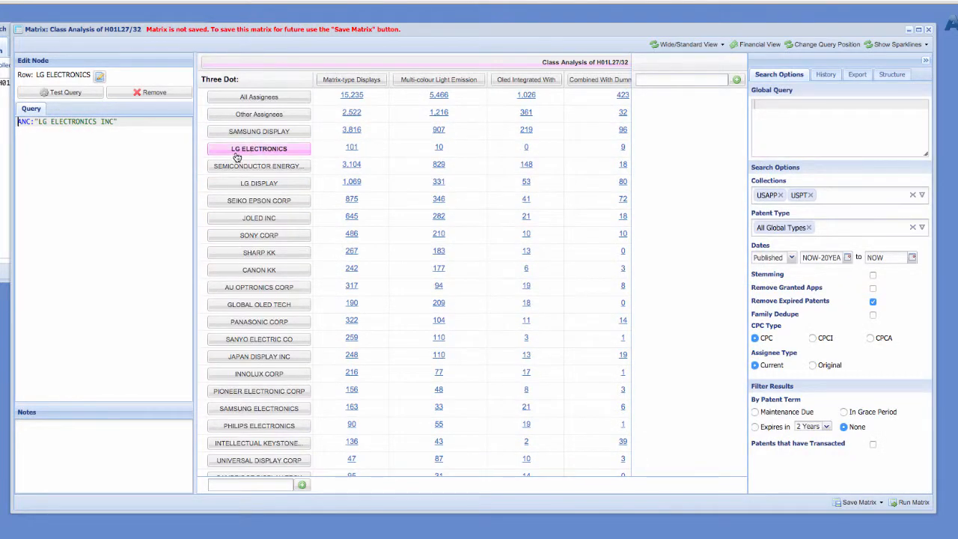
Expand Matrix-type Displays into its four-dot subclasses and review the counts across all assignee rows.
{"action": "left_click", "coordinate": [364, 83]}
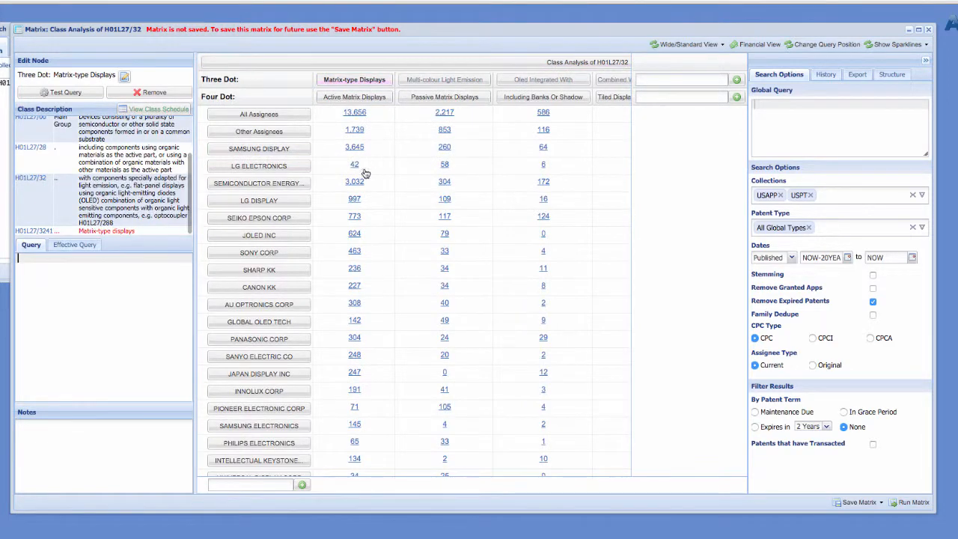
{"action": "scroll", "coordinate": [246, 469], "scroll_direction": "down", "scroll_amount": 1}
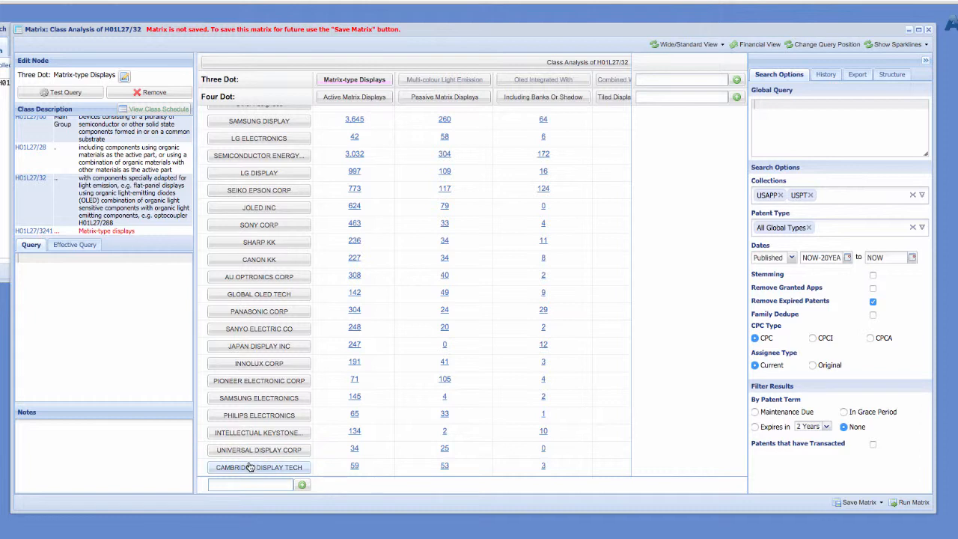
{"action": "scroll", "coordinate": [249, 468], "scroll_direction": "up", "scroll_amount": 1}
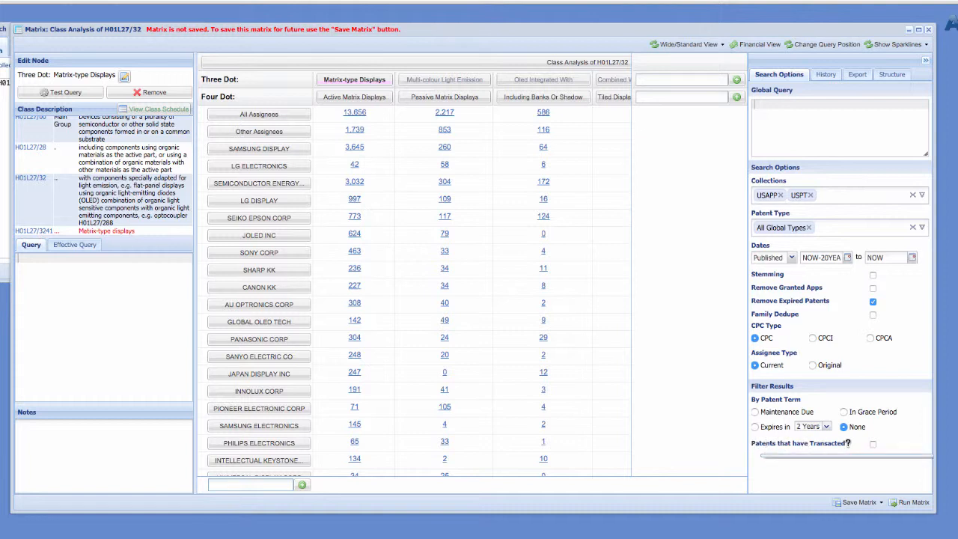
Limit the matrix to patents that have transacted, check the JOLED INC row's query, and rerun the matrix.
{"action": "left_click", "coordinate": [874, 444]}
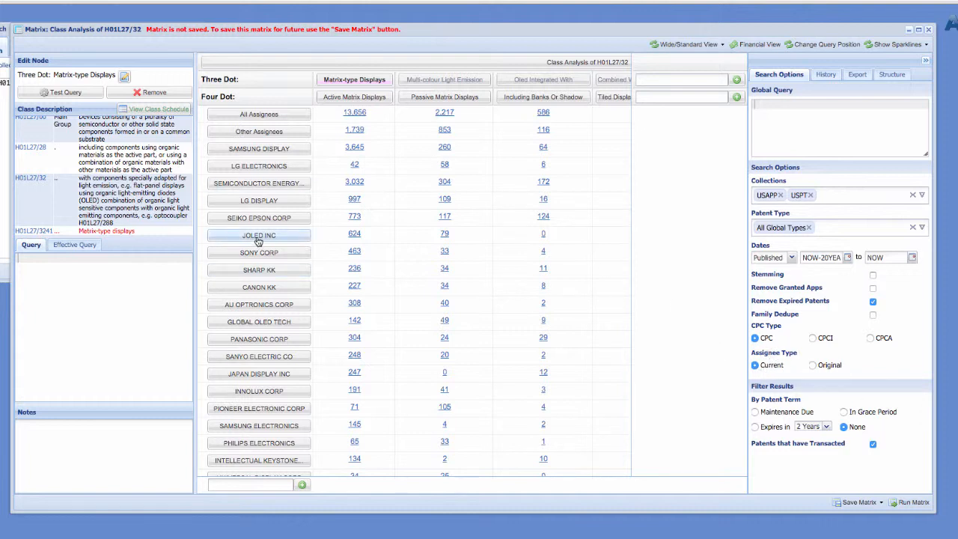
{"action": "left_click", "coordinate": [252, 239]}
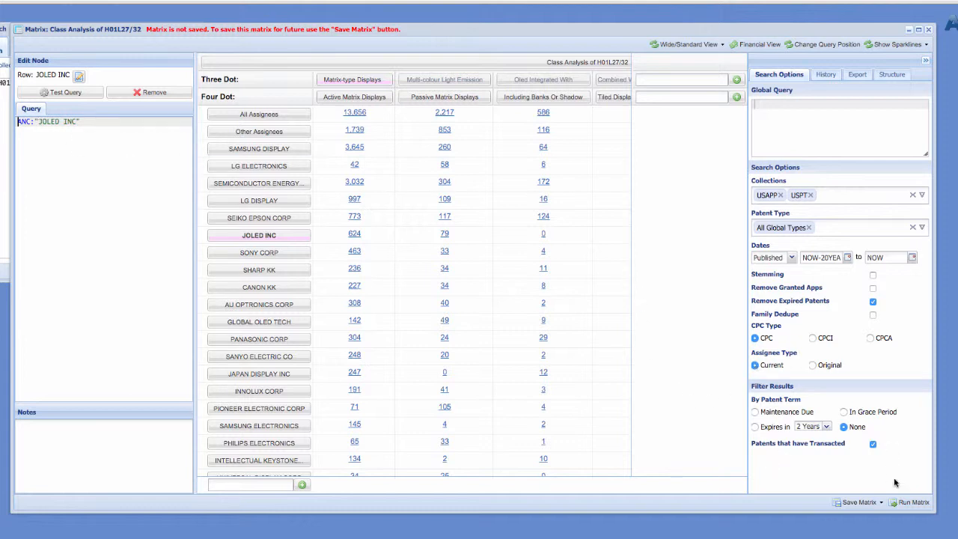
{"action": "left_click", "coordinate": [910, 503]}
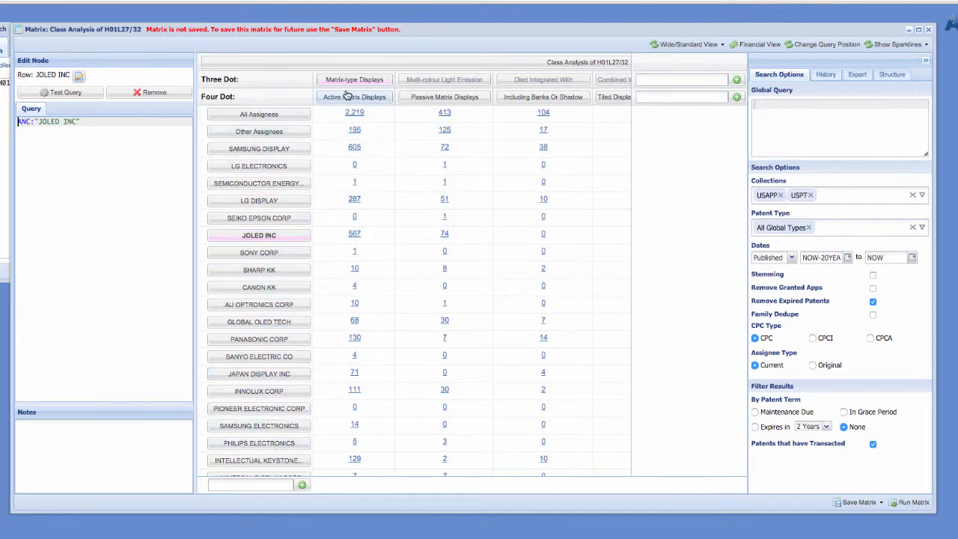
Return to the top-level class and open JOLED INC's Matrix-type Displays patents to compare their original and current assignees.
{"action": "left_click", "coordinate": [348, 63]}
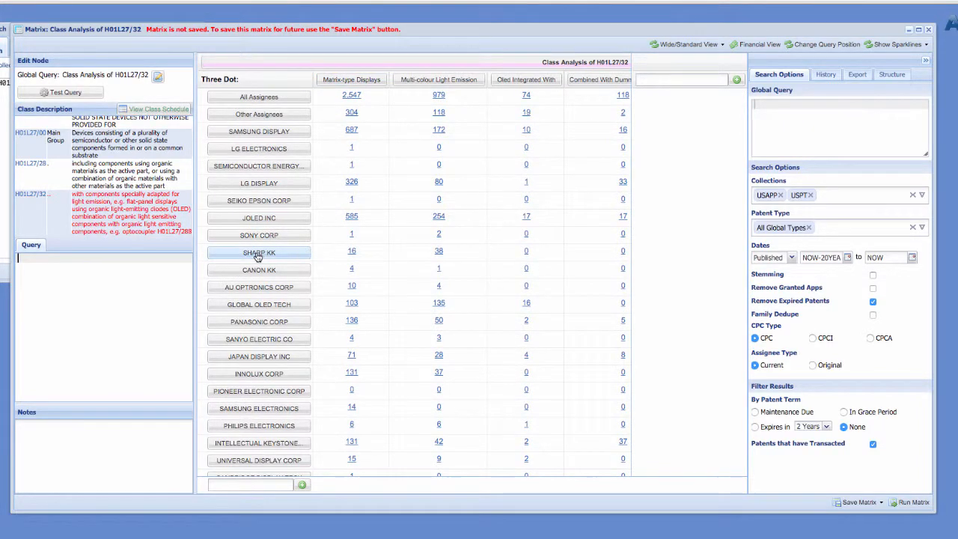
{"action": "left_click", "coordinate": [352, 217]}
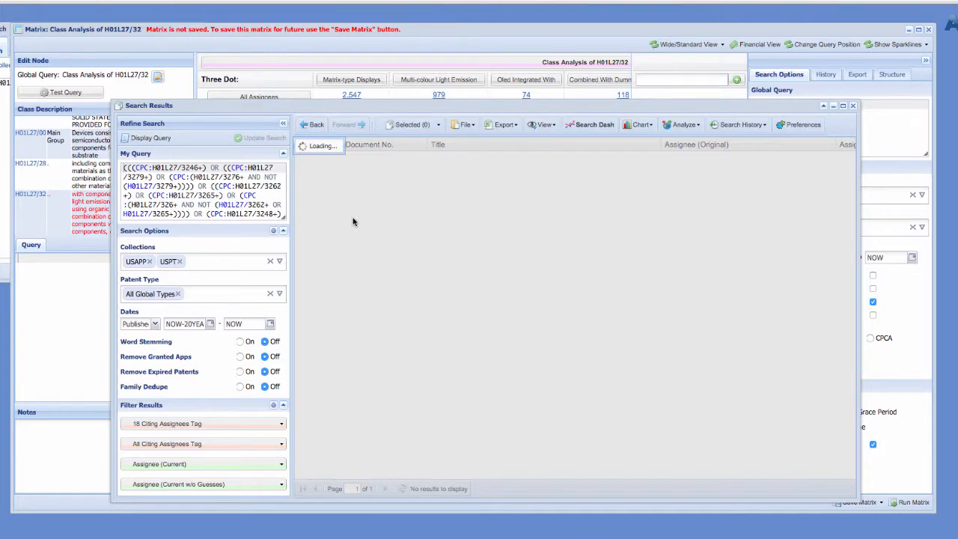
{"action": "scroll", "coordinate": [669, 209], "scroll_direction": "down", "scroll_amount": 2}
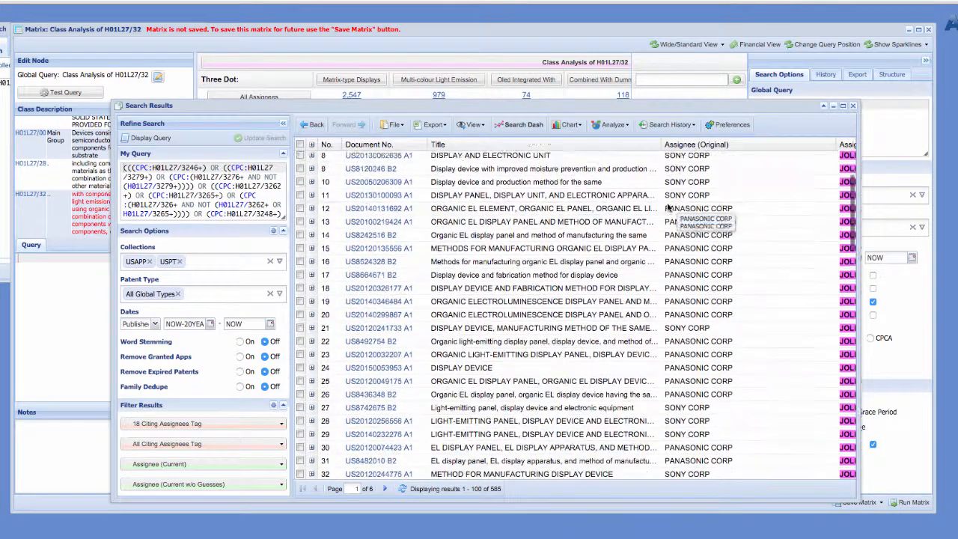
{"action": "scroll", "coordinate": [669, 208], "scroll_direction": "down", "scroll_amount": 20}
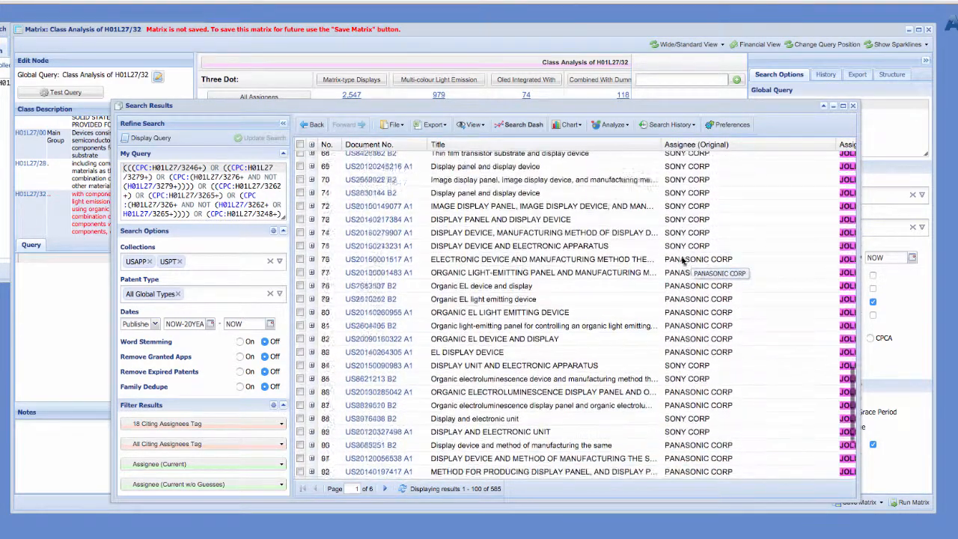
{"action": "scroll", "coordinate": [681, 257], "scroll_direction": "down", "scroll_amount": 3}
{"action": "scroll", "coordinate": [682, 257], "scroll_direction": "right", "scroll_amount": 8}
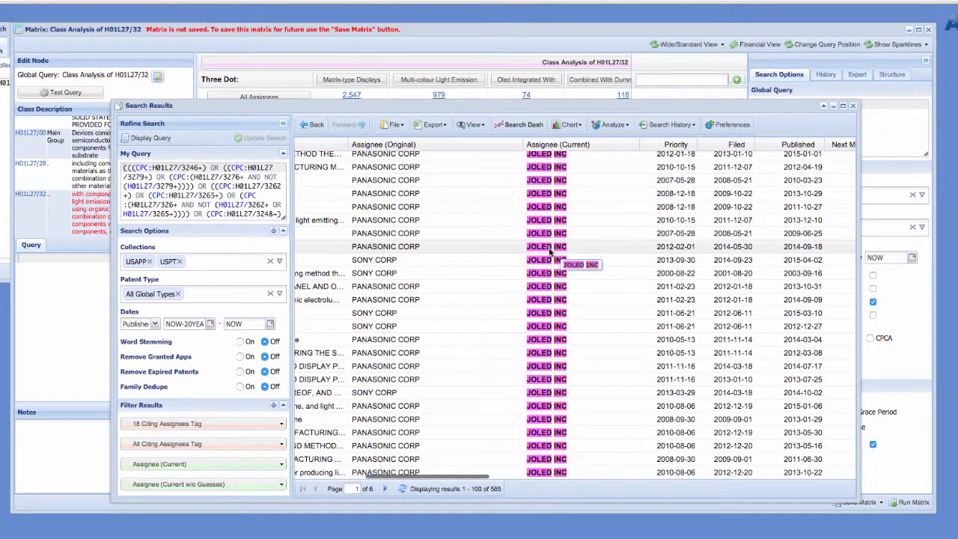
{"action": "scroll", "coordinate": [550, 253], "scroll_direction": "left", "scroll_amount": 8}
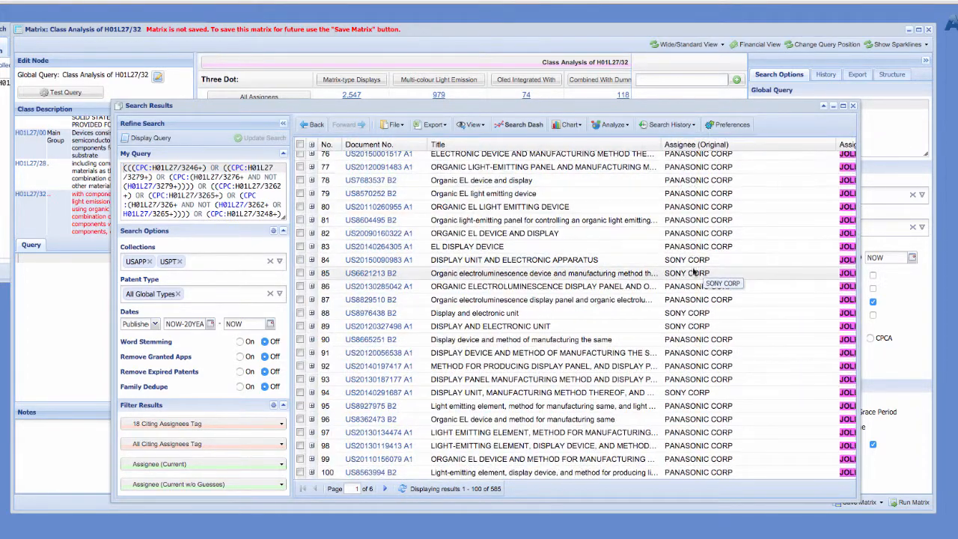
{"action": "scroll", "coordinate": [695, 273], "scroll_direction": "right", "scroll_amount": 8}
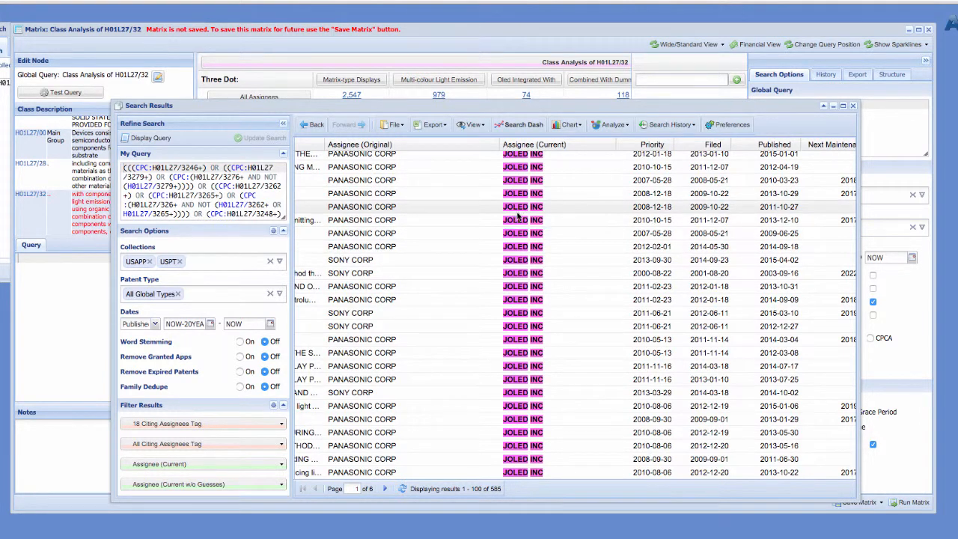
{"action": "left_click", "coordinate": [853, 106]}
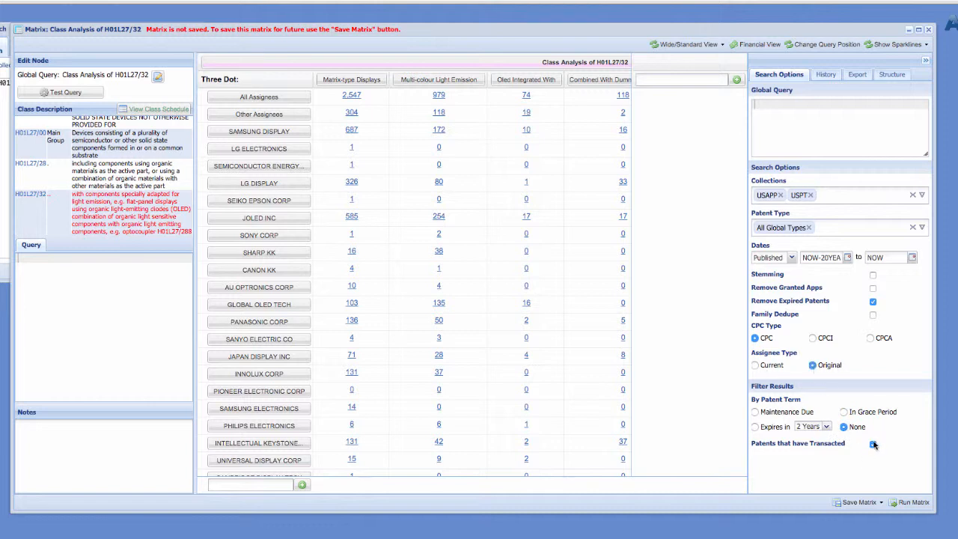
Switch the assignee type to Original, check the CANON KK row's query, and rerun the matrix.
{"action": "left_click", "coordinate": [247, 270]}
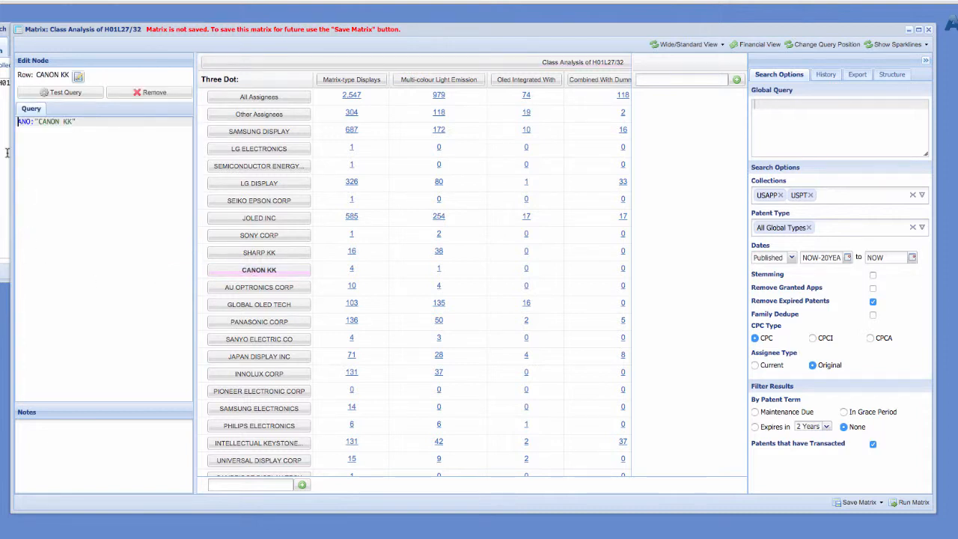
{"action": "left_click", "coordinate": [909, 503]}
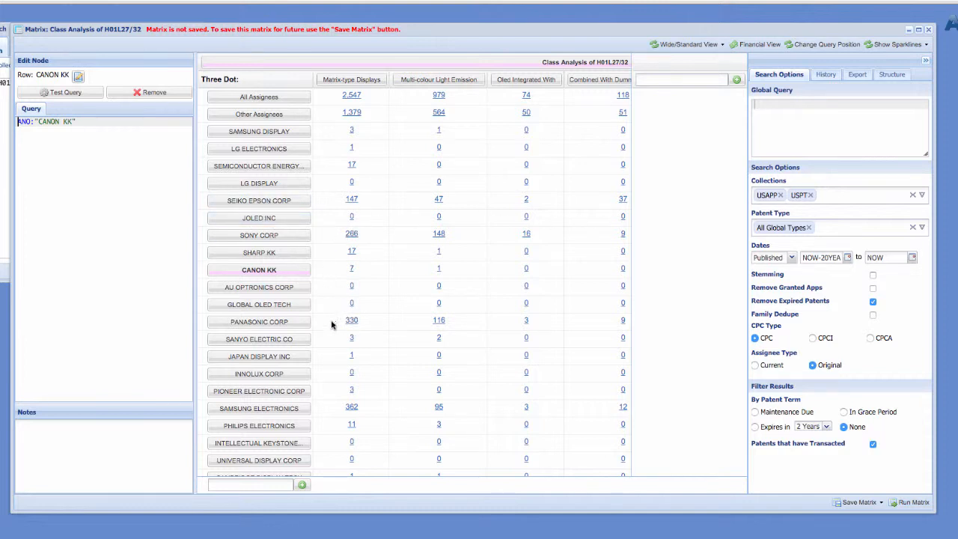
Open the SAMSUNG ELECTRONICS patents under Matrix-type Displays, compare original with current assignees, and close the results.
{"action": "left_click", "coordinate": [351, 407]}
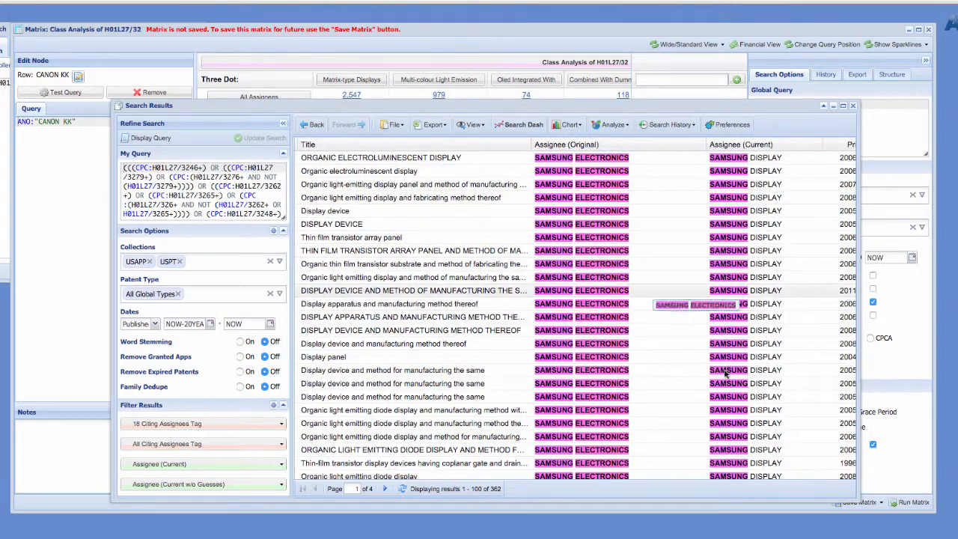
{"action": "scroll", "coordinate": [724, 372], "scroll_direction": "down", "scroll_amount": 6}
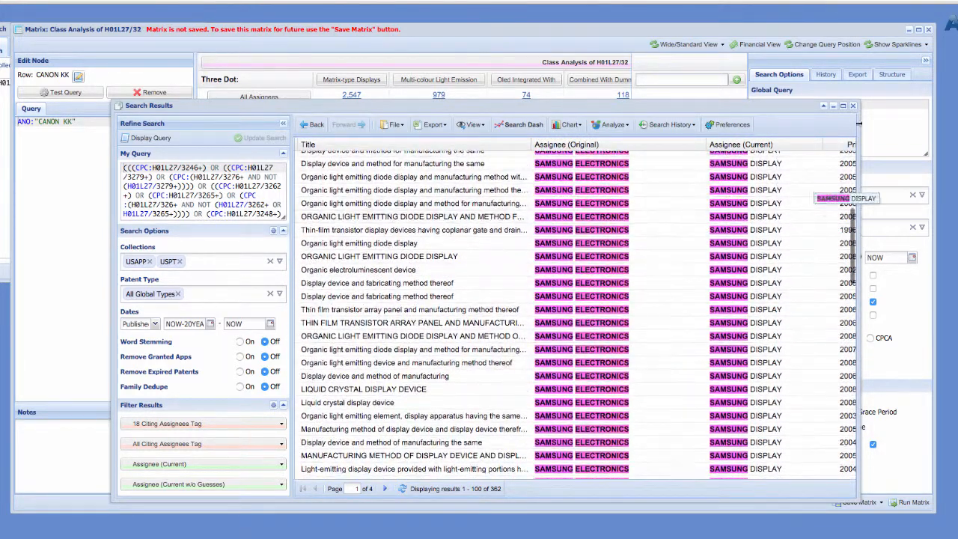
{"action": "left_click", "coordinate": [853, 106]}
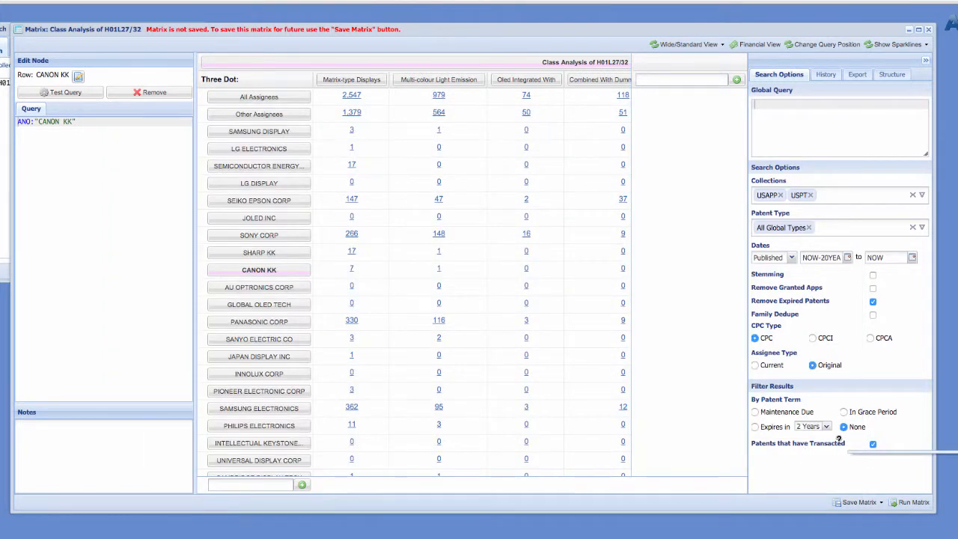
Drill down into Multi-colour Light Emission and its Using Colour Filters subclass.
{"action": "left_click", "coordinate": [794, 108]}
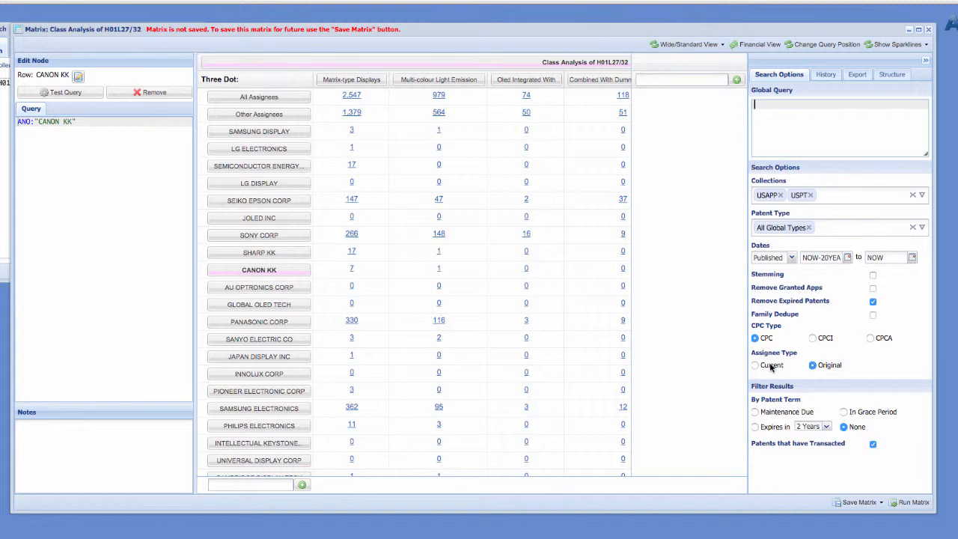
{"action": "left_click", "coordinate": [441, 80]}
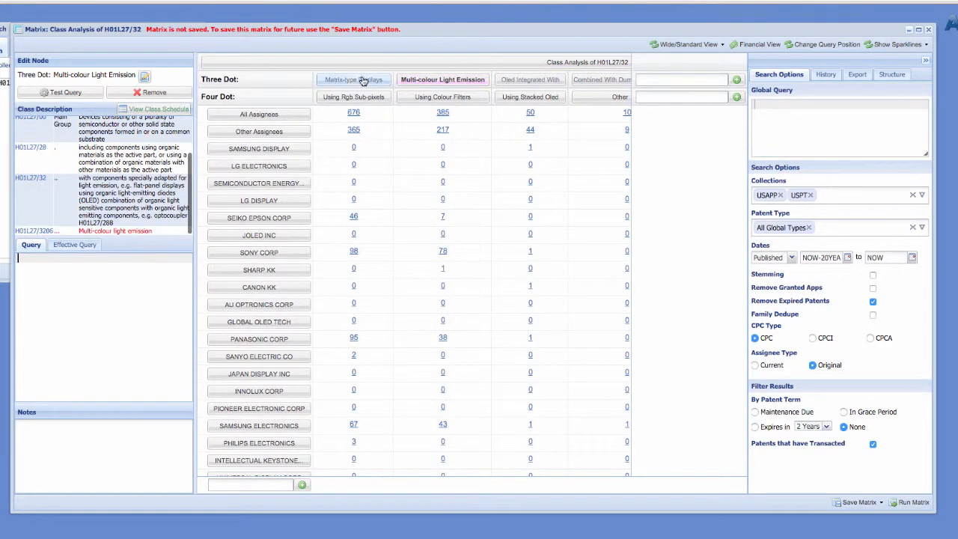
{"action": "left_click", "coordinate": [432, 98]}
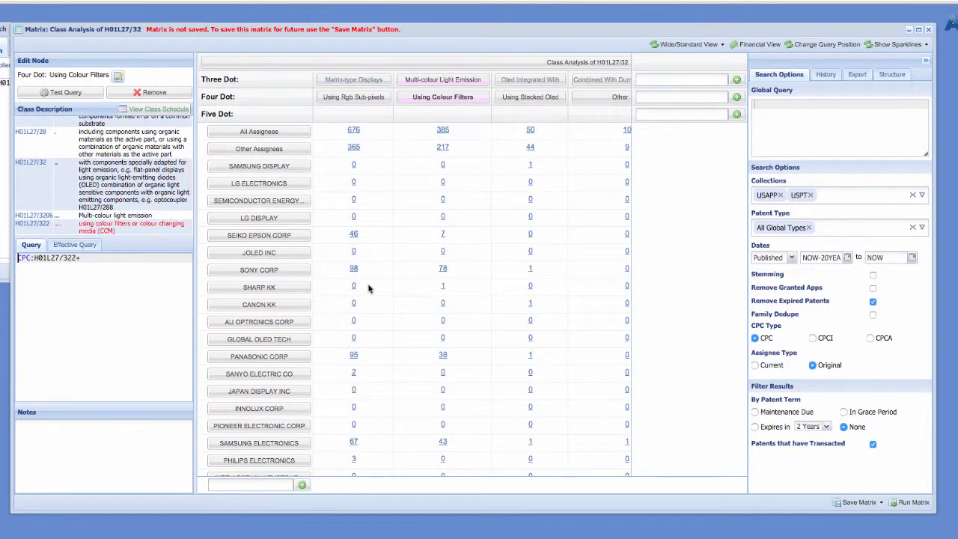